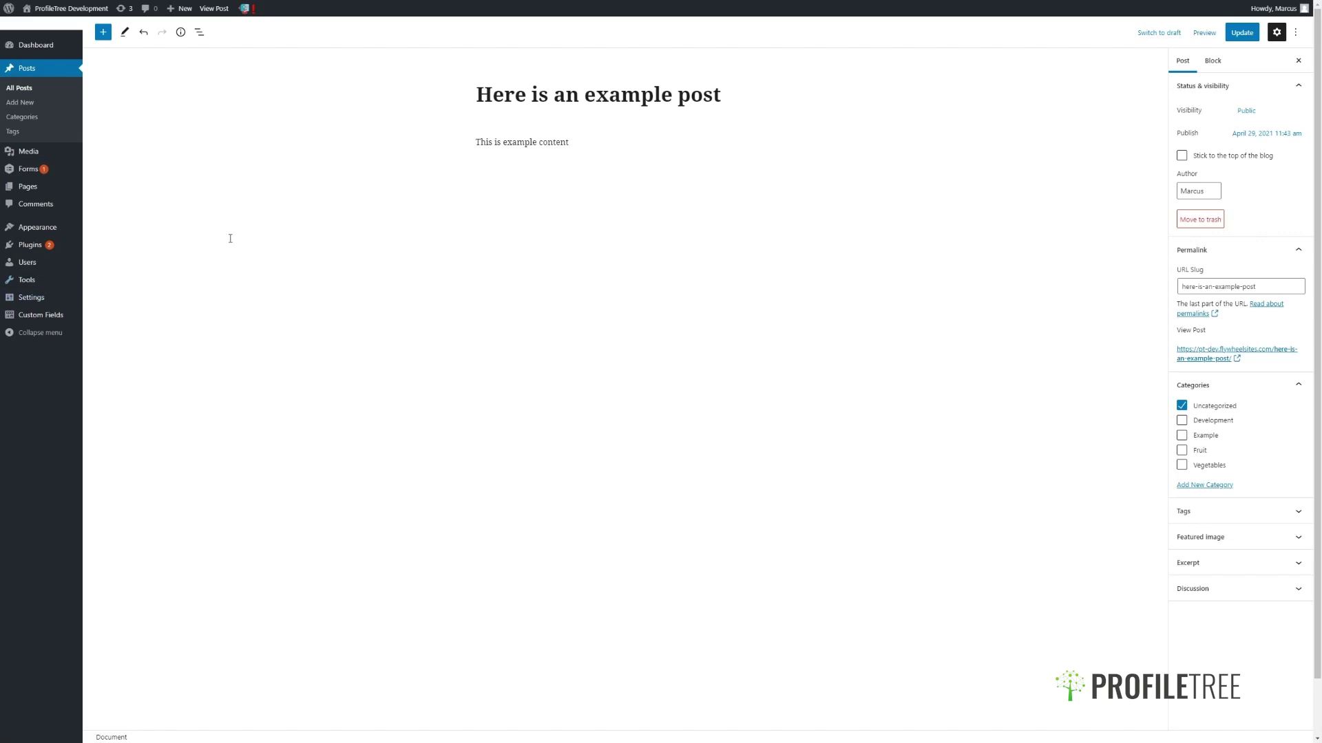
- Select the 'This is example content' paragraph to show its toolbar and Block settings
{"action": "left_click", "coordinate": [608, 141]}
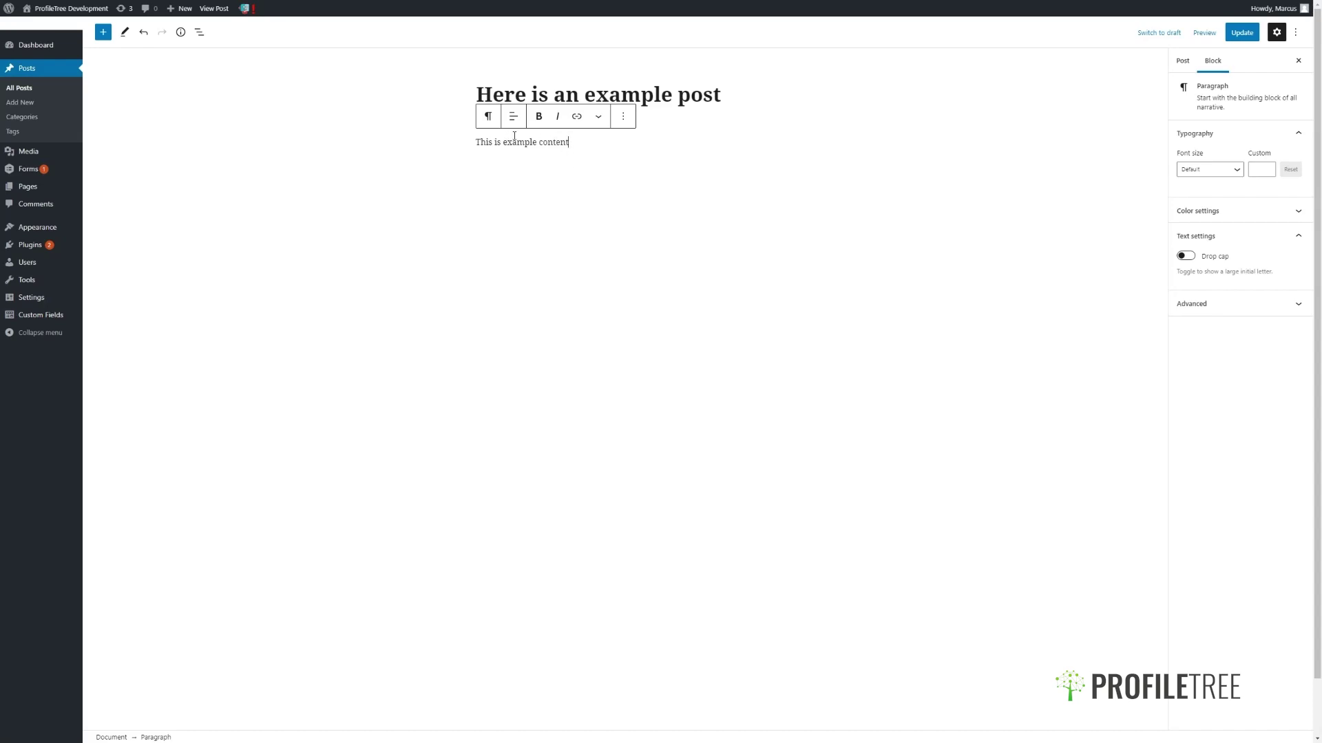
- Add an empty paragraph after the example text and select the word 'content'
{"action": "left_click", "coordinate": [577, 155]}
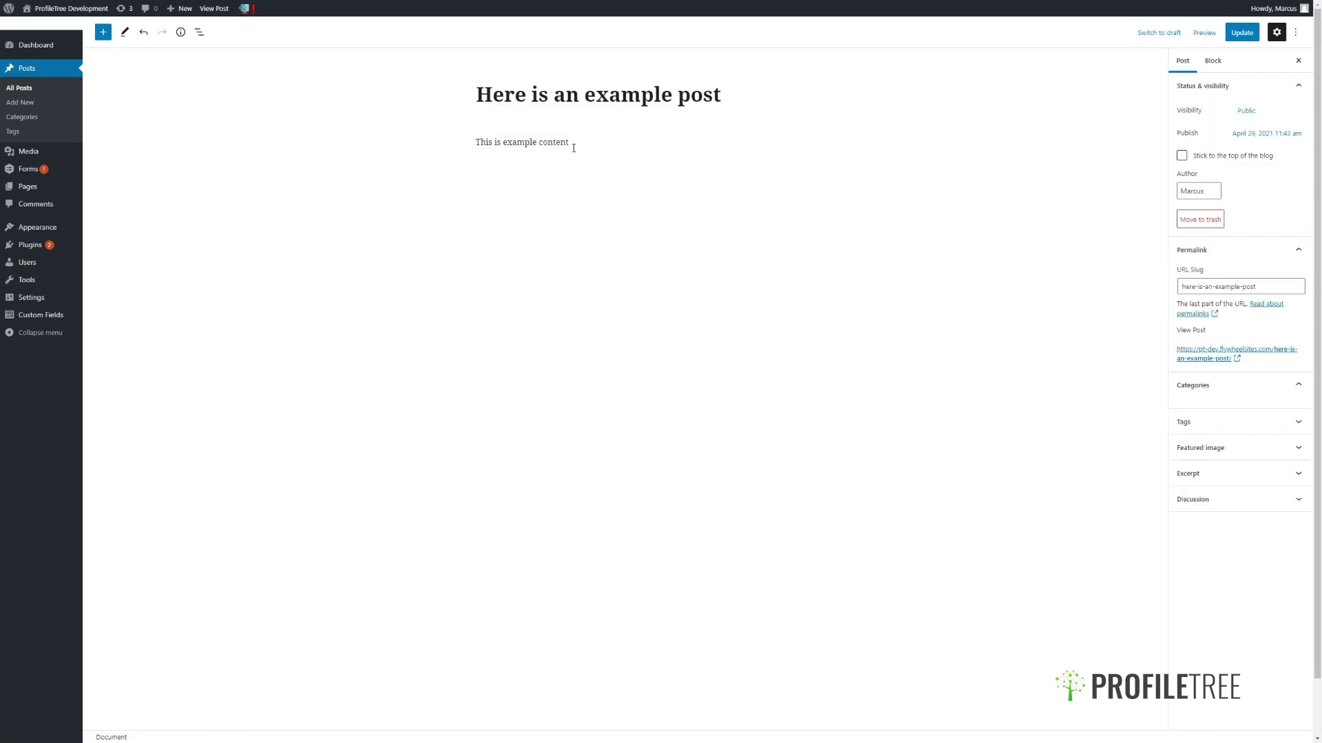
{"action": "left_click", "coordinate": [575, 141]}
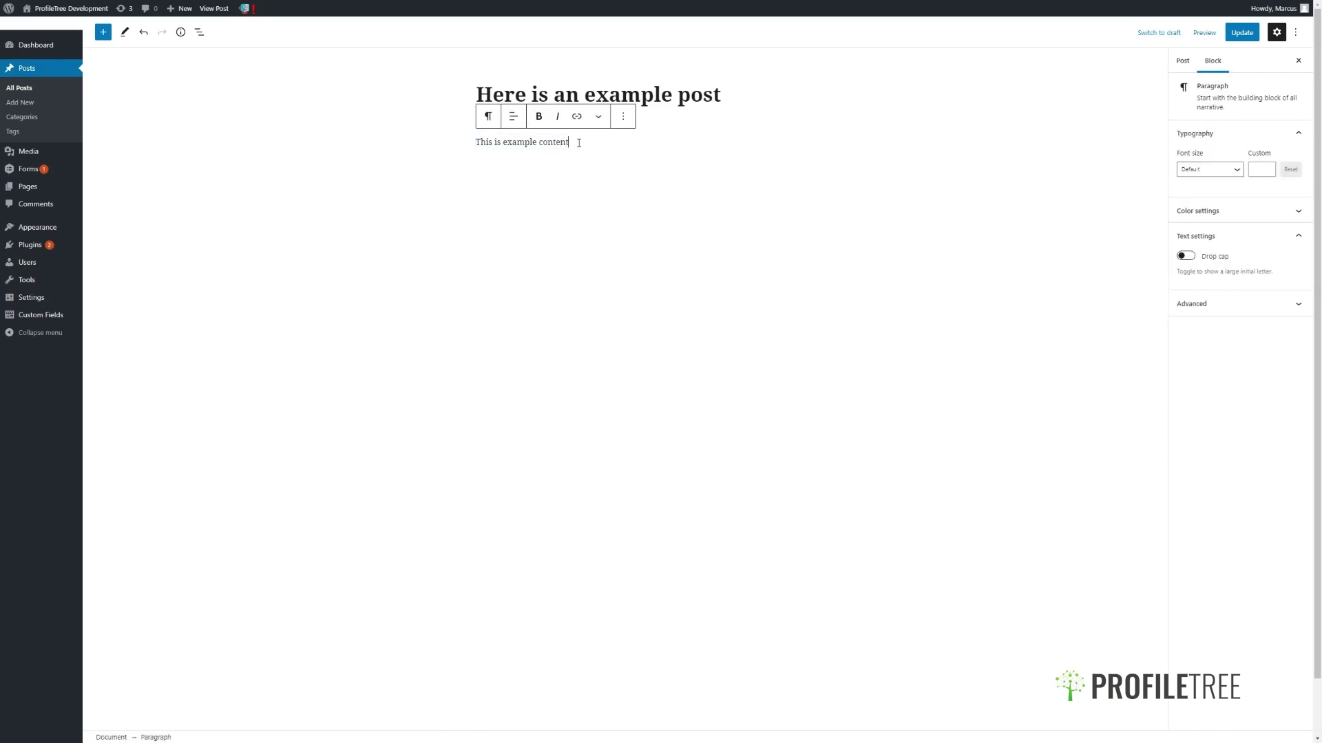
{"action": "key", "text": "Return"}
{"action": "double_click", "coordinate": [554, 141]}
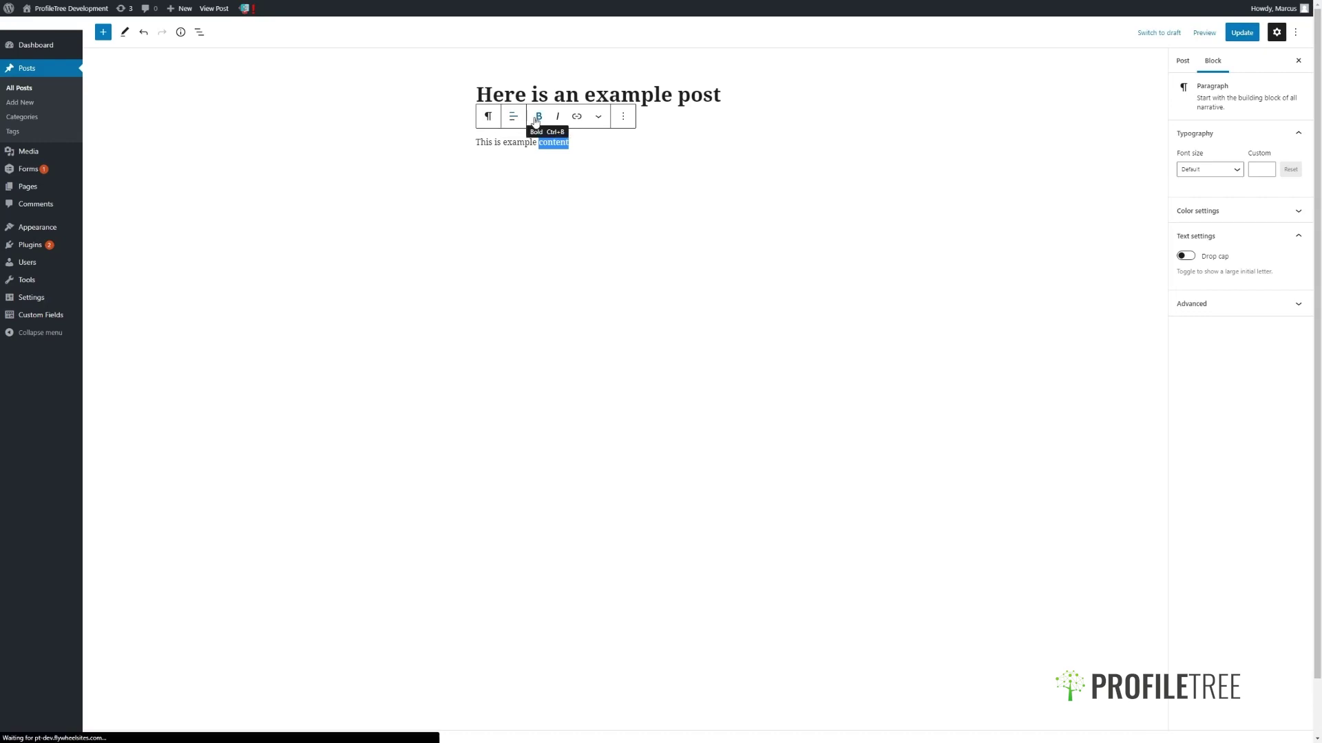
- Try the 'Open in new tab' link option on 'content' without a URL, then show extra text formats
{"action": "left_click", "coordinate": [579, 119]}
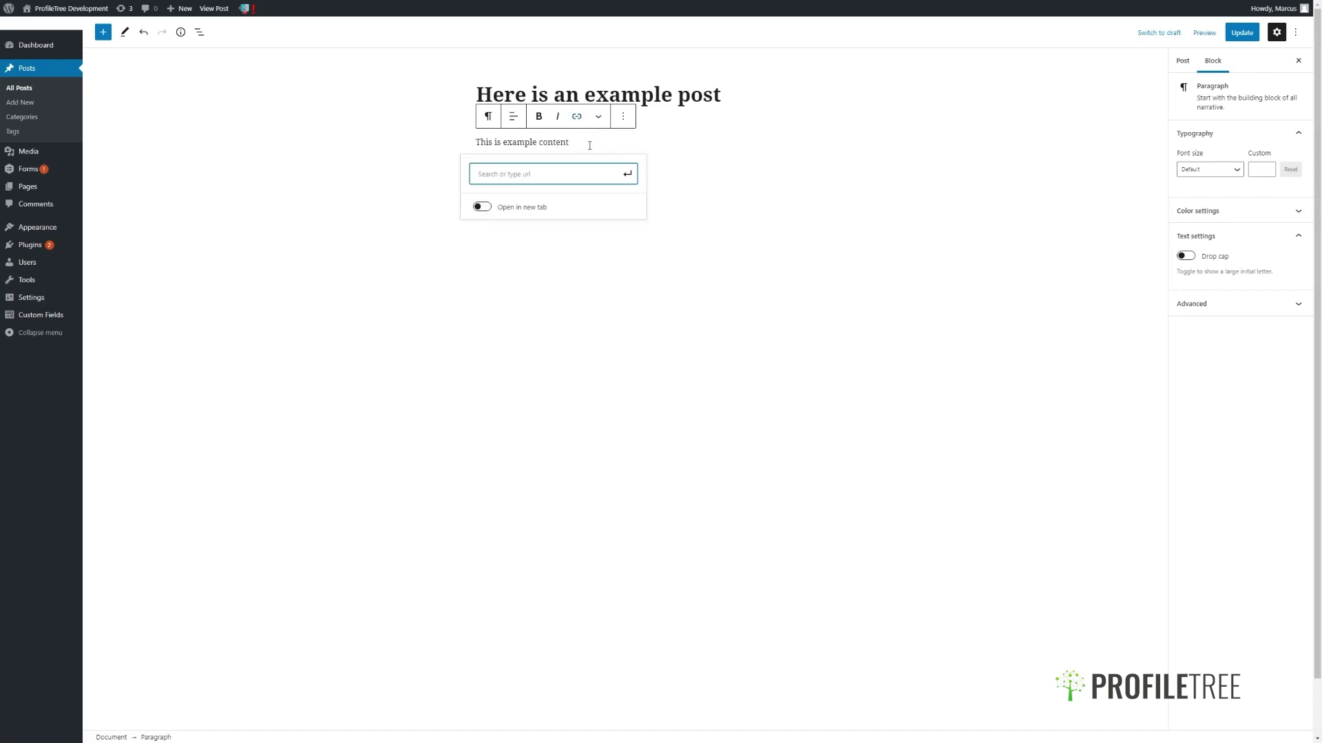
{"action": "left_click", "coordinate": [485, 209]}
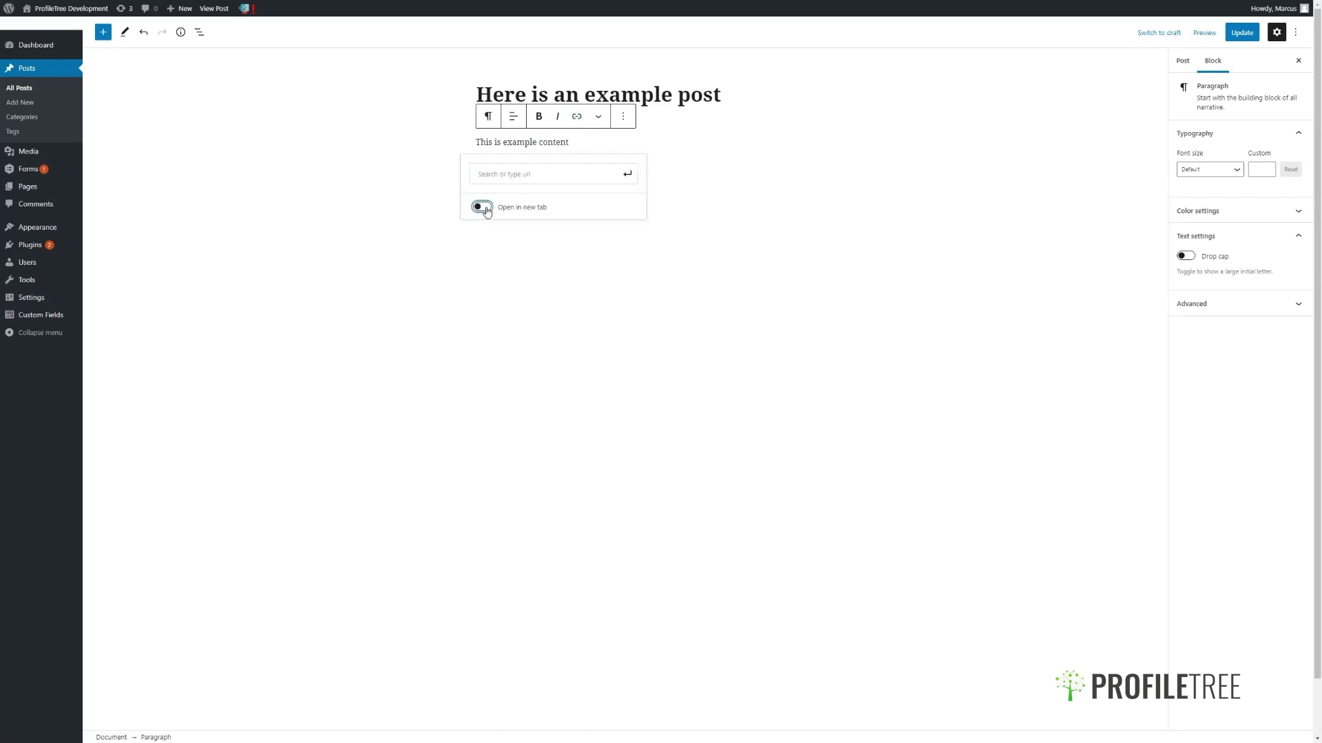
{"action": "left_click", "coordinate": [540, 176]}
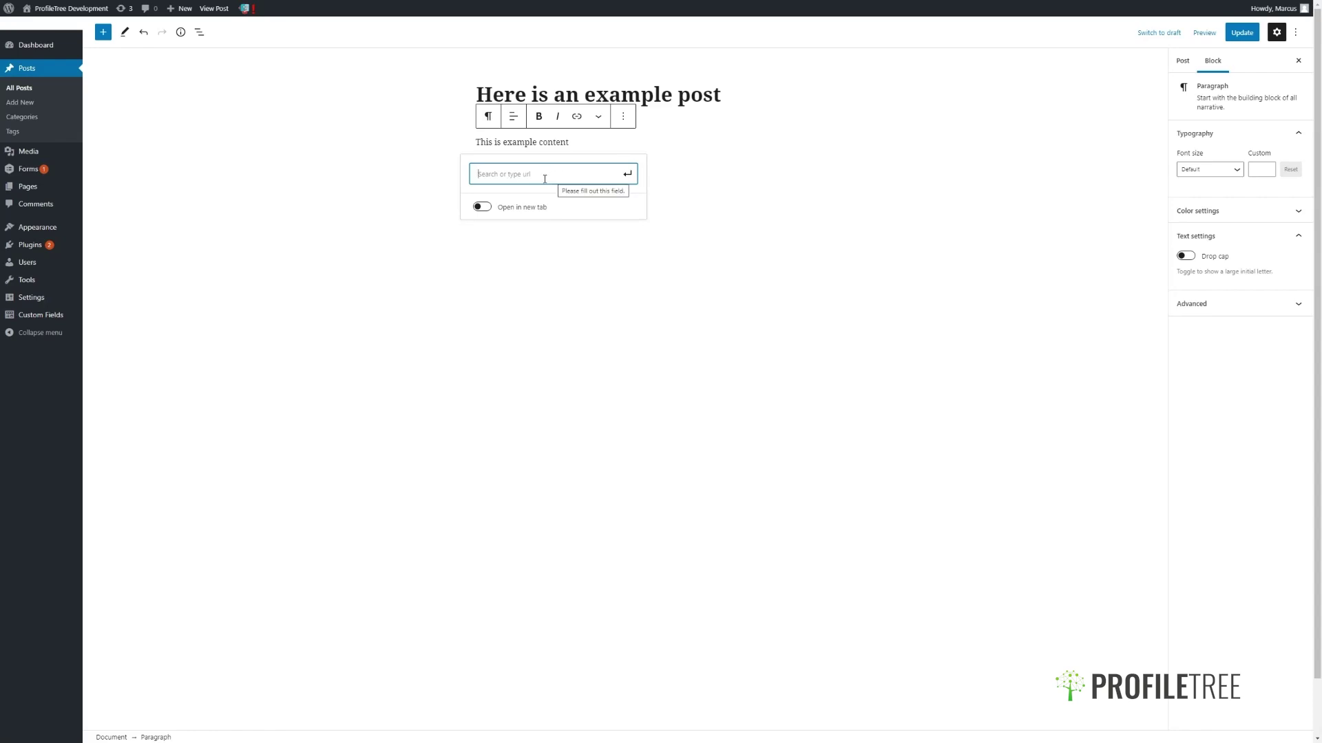
{"action": "left_click", "coordinate": [482, 208]}
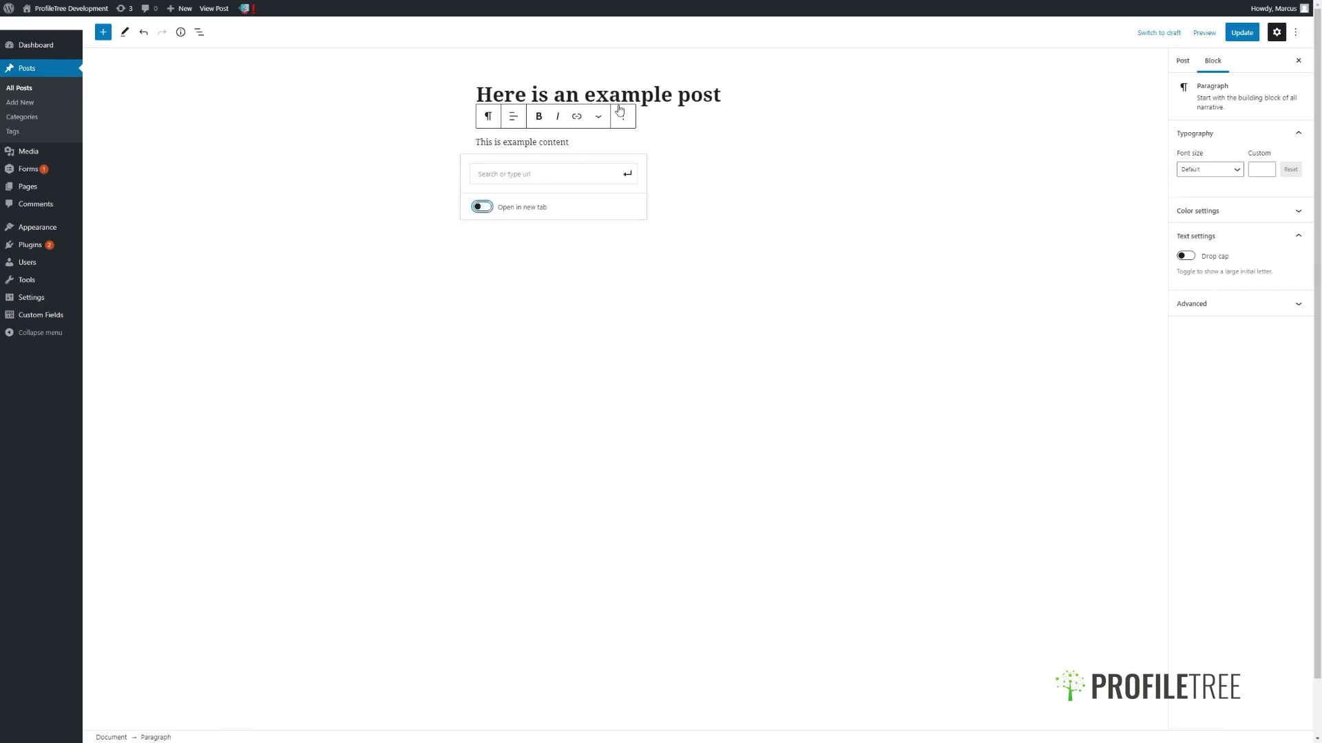
{"action": "left_click", "coordinate": [603, 119]}
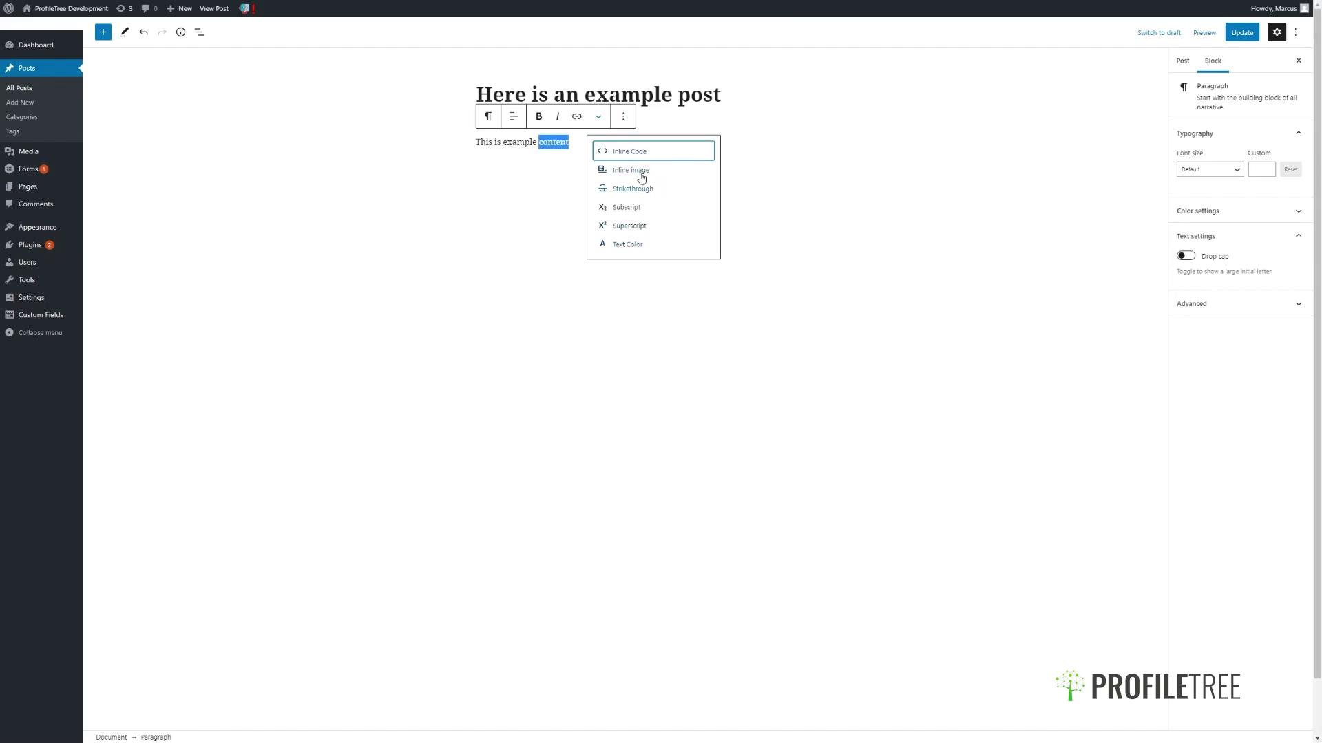
- View the paragraph block's More options menu and dismiss it without changes
{"action": "left_click", "coordinate": [625, 121]}
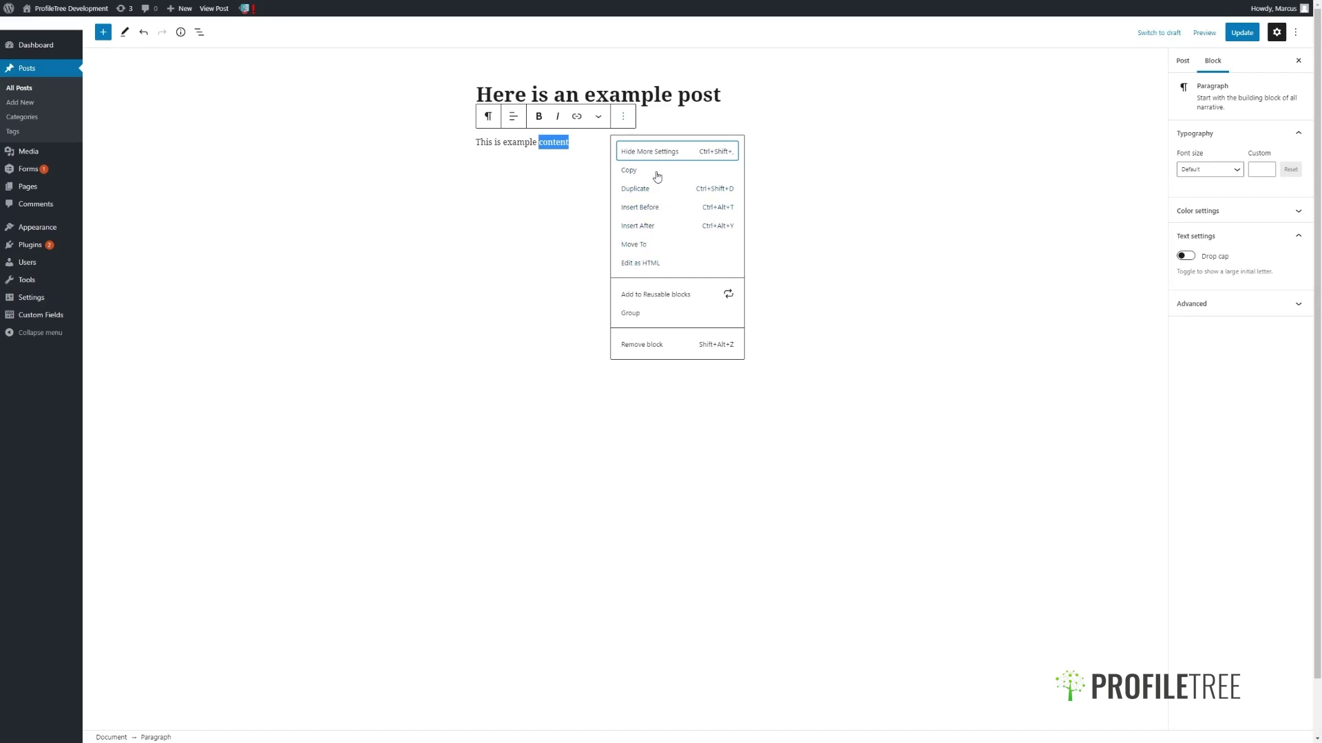
{"action": "left_click", "coordinate": [578, 166]}
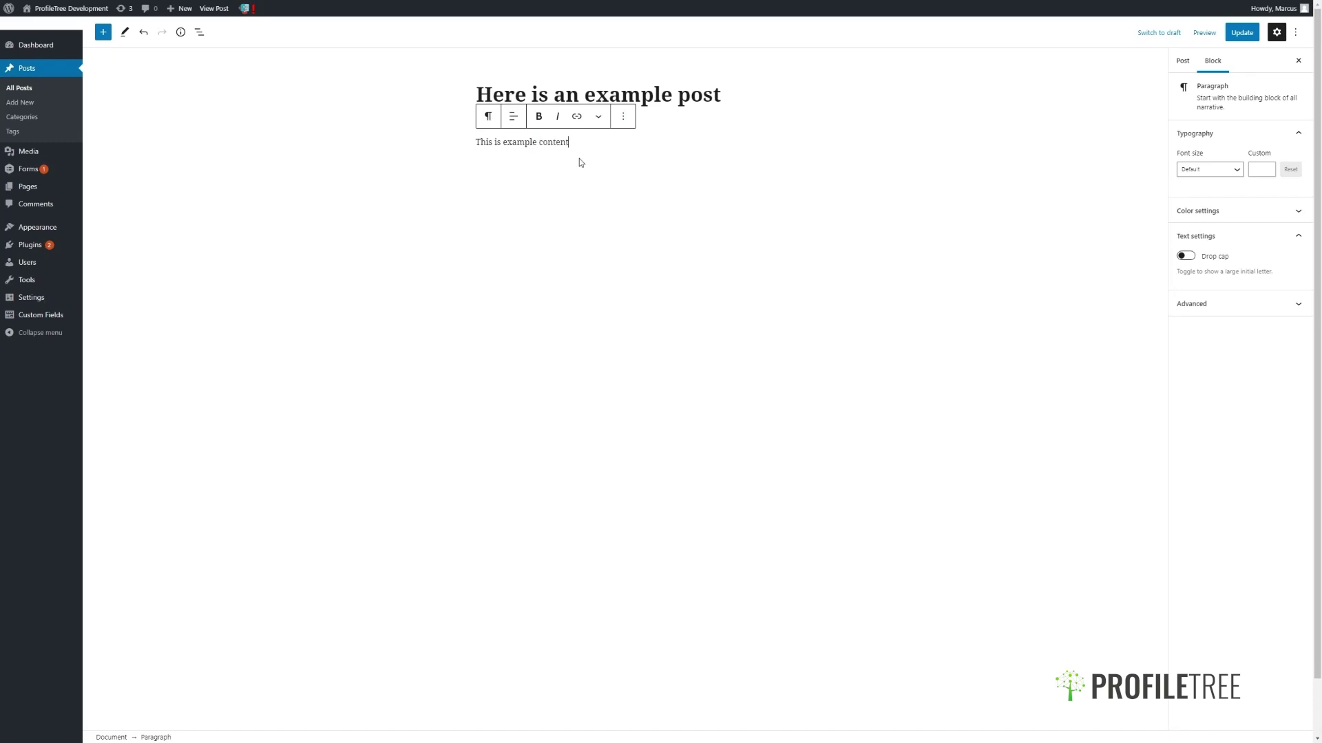
- Insert a Quote block from the block inserter below the paragraph and select it
{"action": "left_click", "coordinate": [105, 36]}
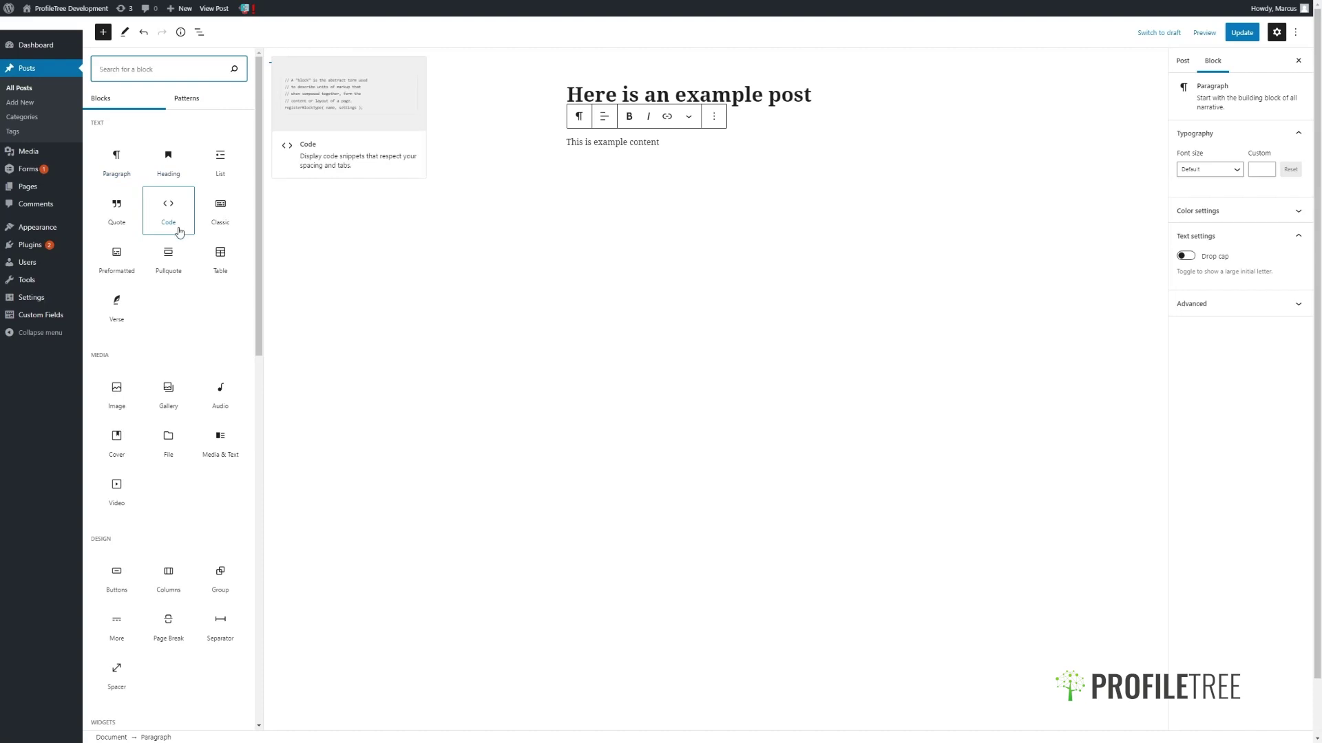
{"action": "left_click", "coordinate": [121, 213]}
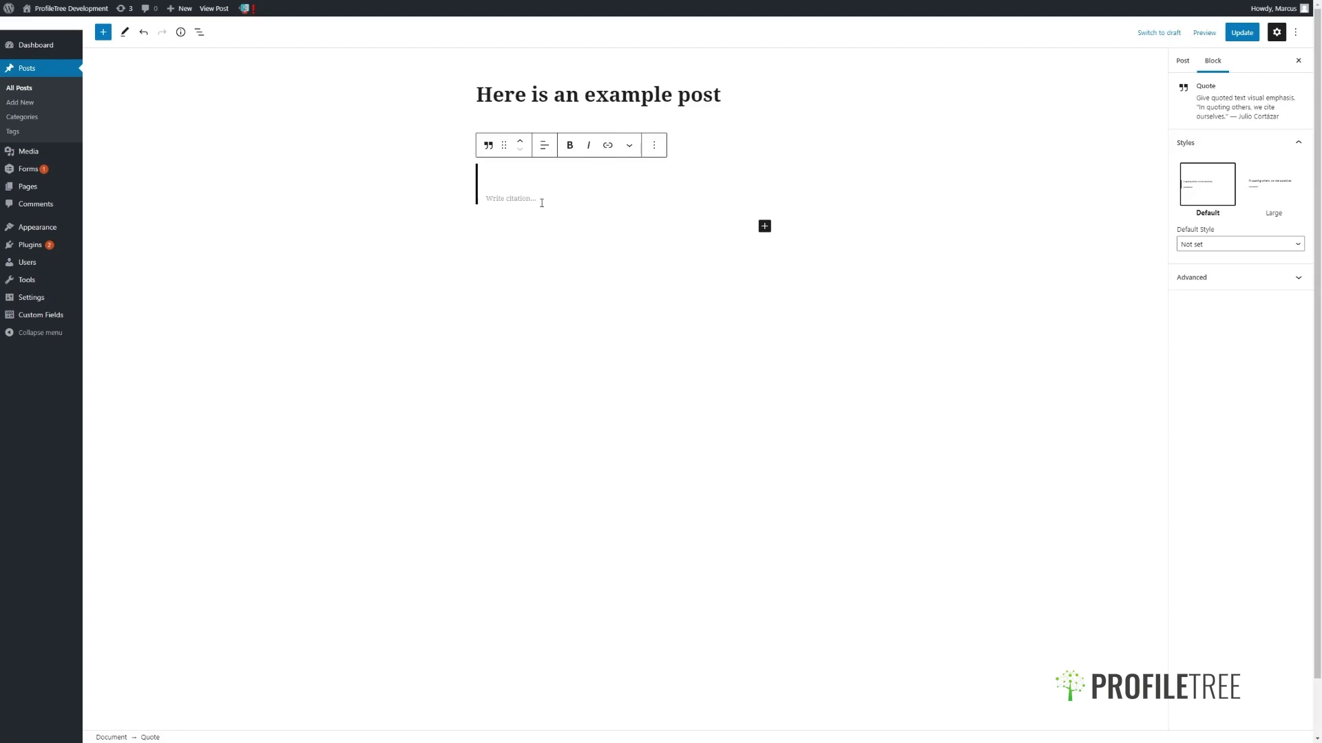
{"action": "left_click", "coordinate": [845, 188]}
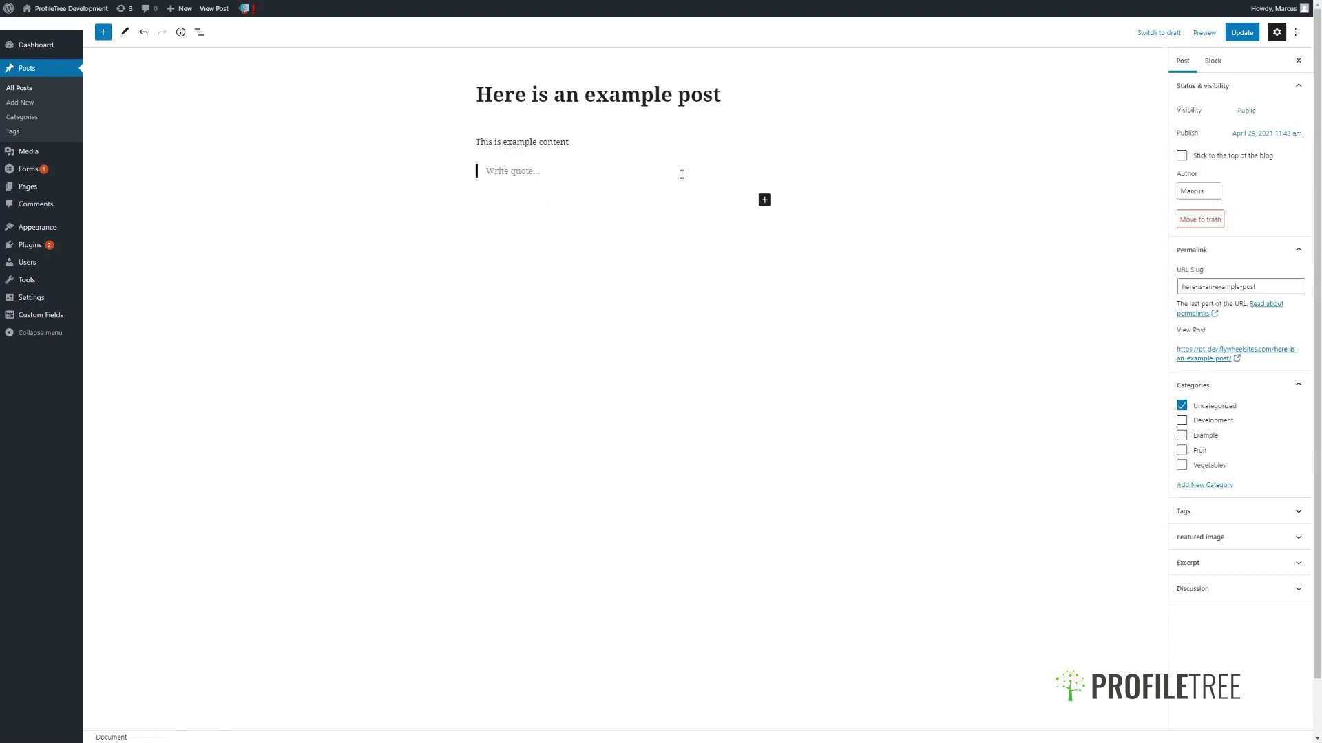
{"action": "left_click", "coordinate": [525, 168]}
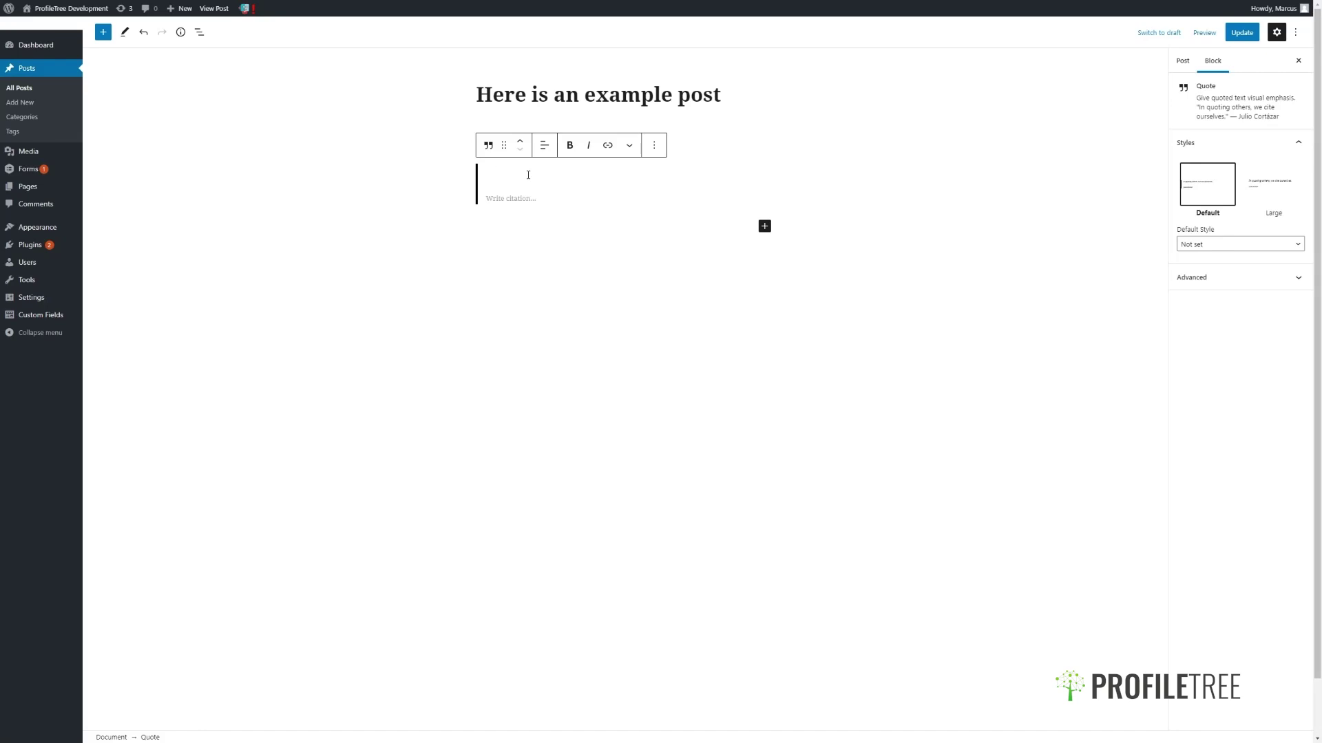
- Write 'Quote' as the quote text with the citation 'Example'
{"action": "type", "text": "Quote"}
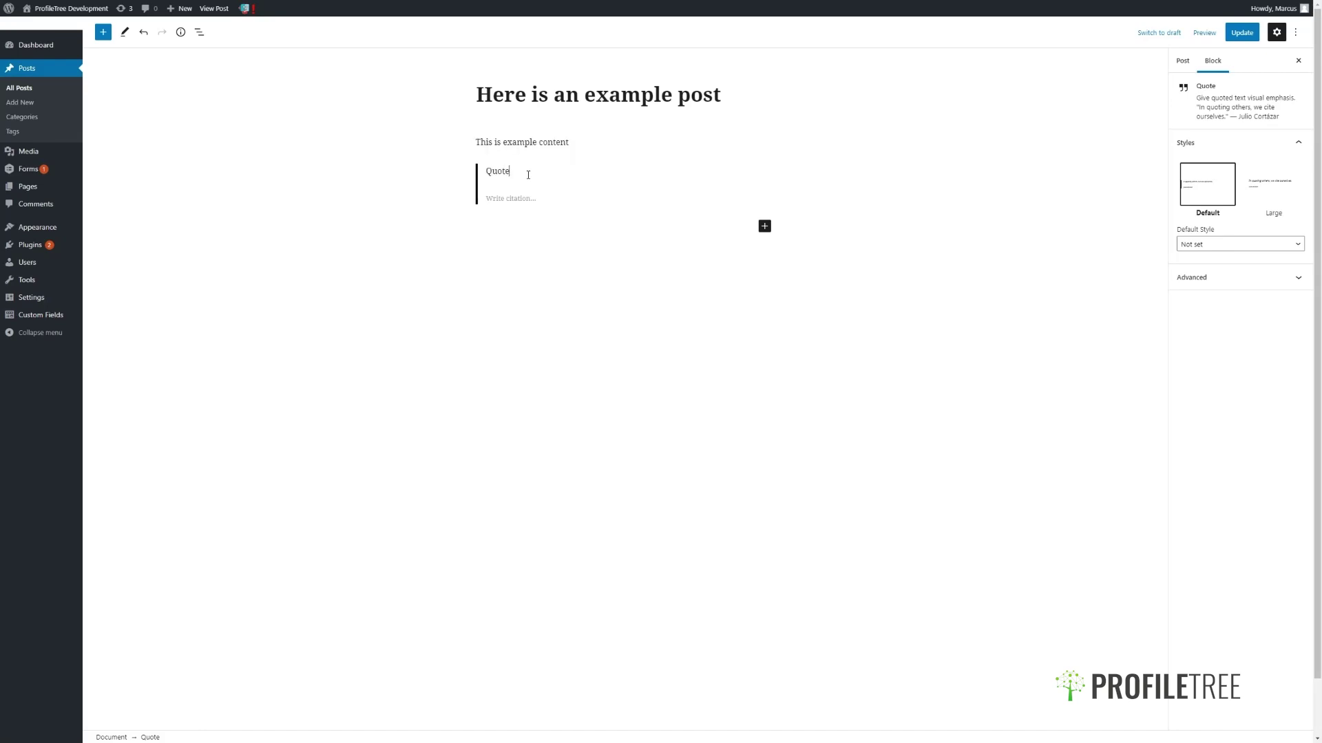
{"action": "left_click", "coordinate": [528, 200]}
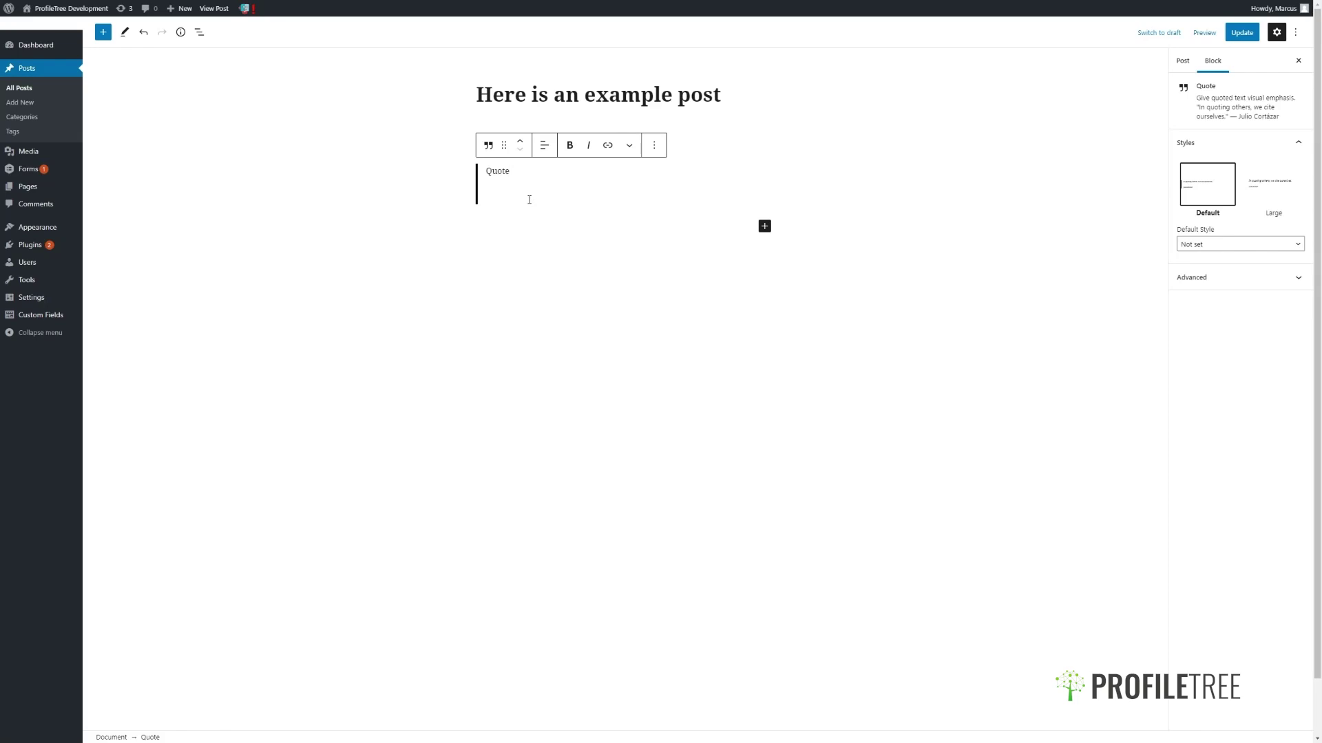
{"action": "type", "text": "Example"}
{"action": "left_click", "coordinate": [533, 218]}
{"action": "left_click", "coordinate": [512, 198]}
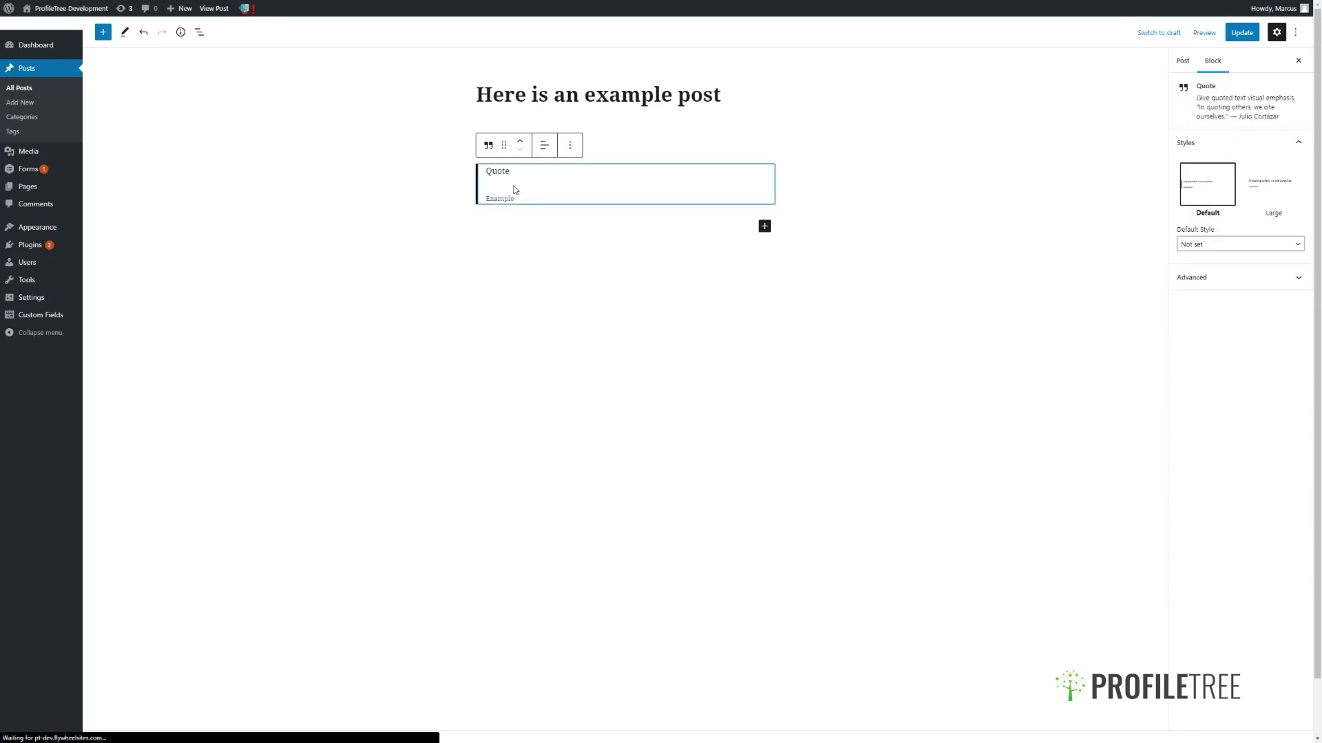
{"action": "left_click", "coordinate": [581, 227]}
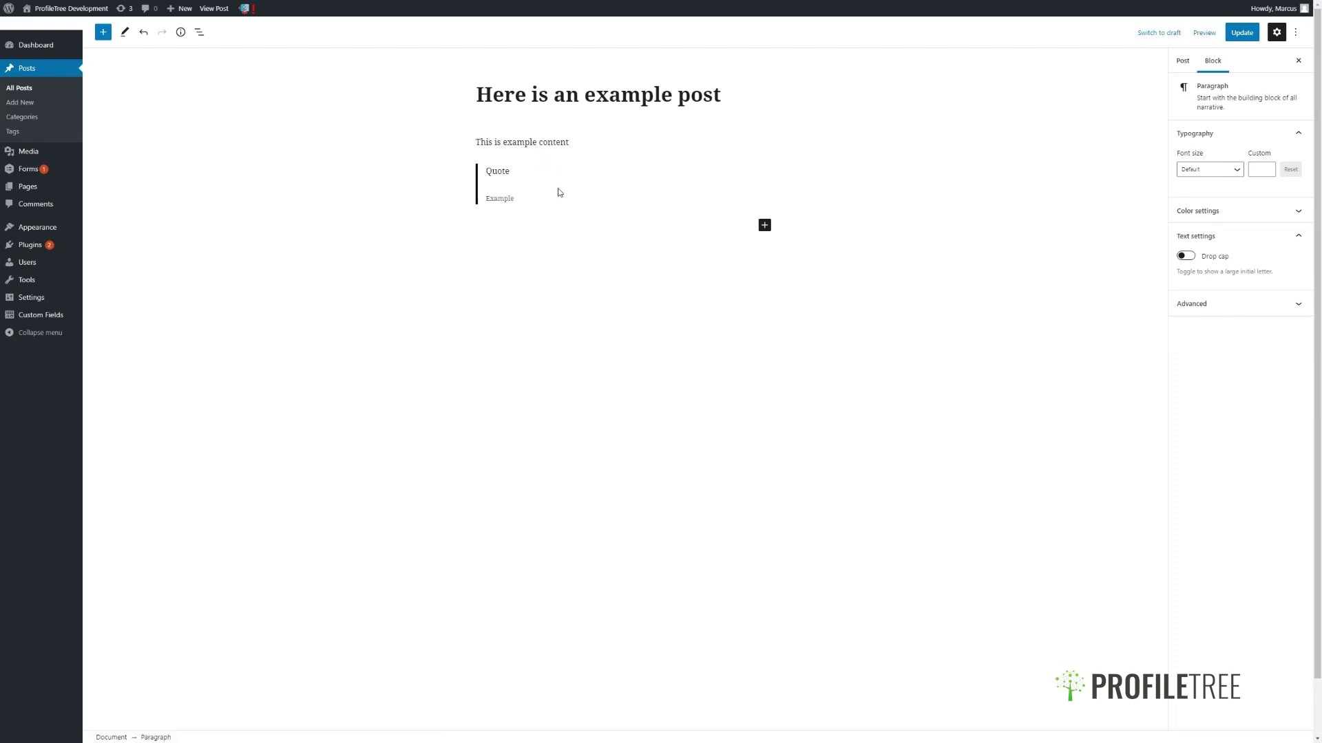
{"action": "left_click", "coordinate": [543, 184]}
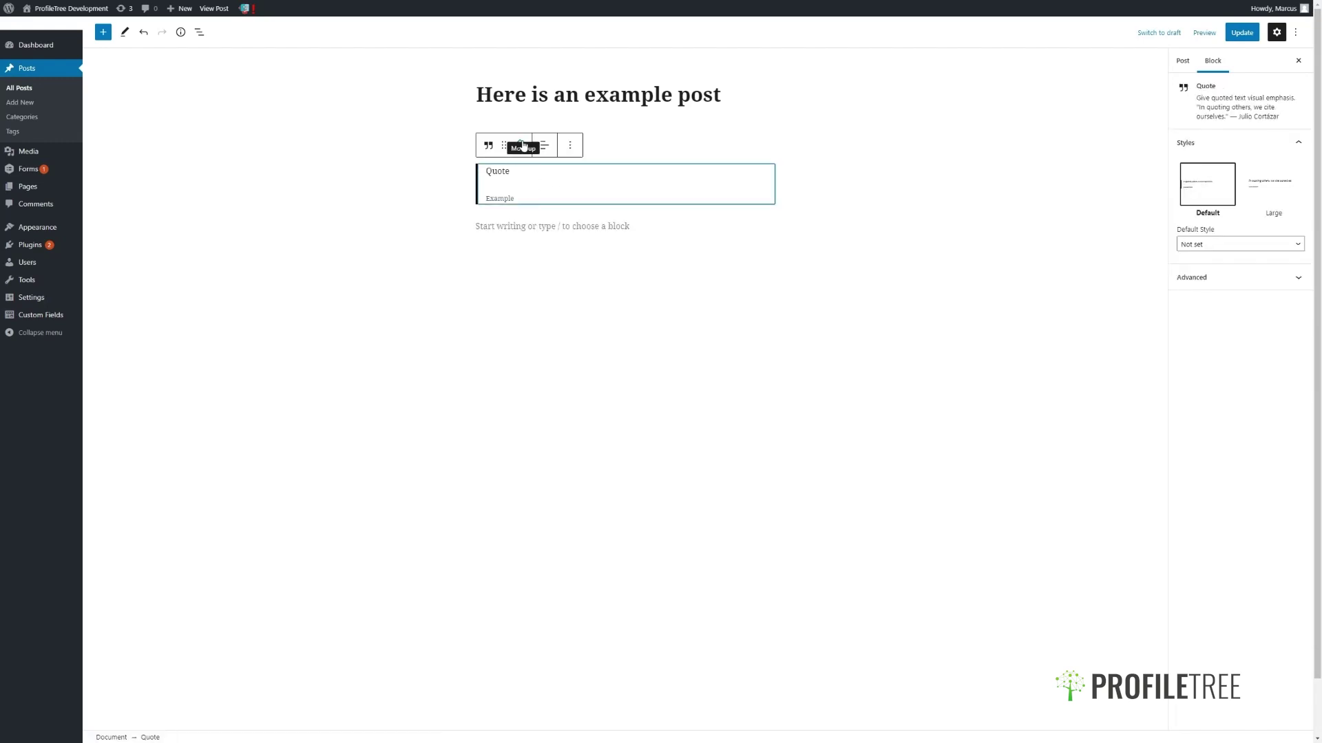
{"action": "left_click", "coordinate": [523, 145]}
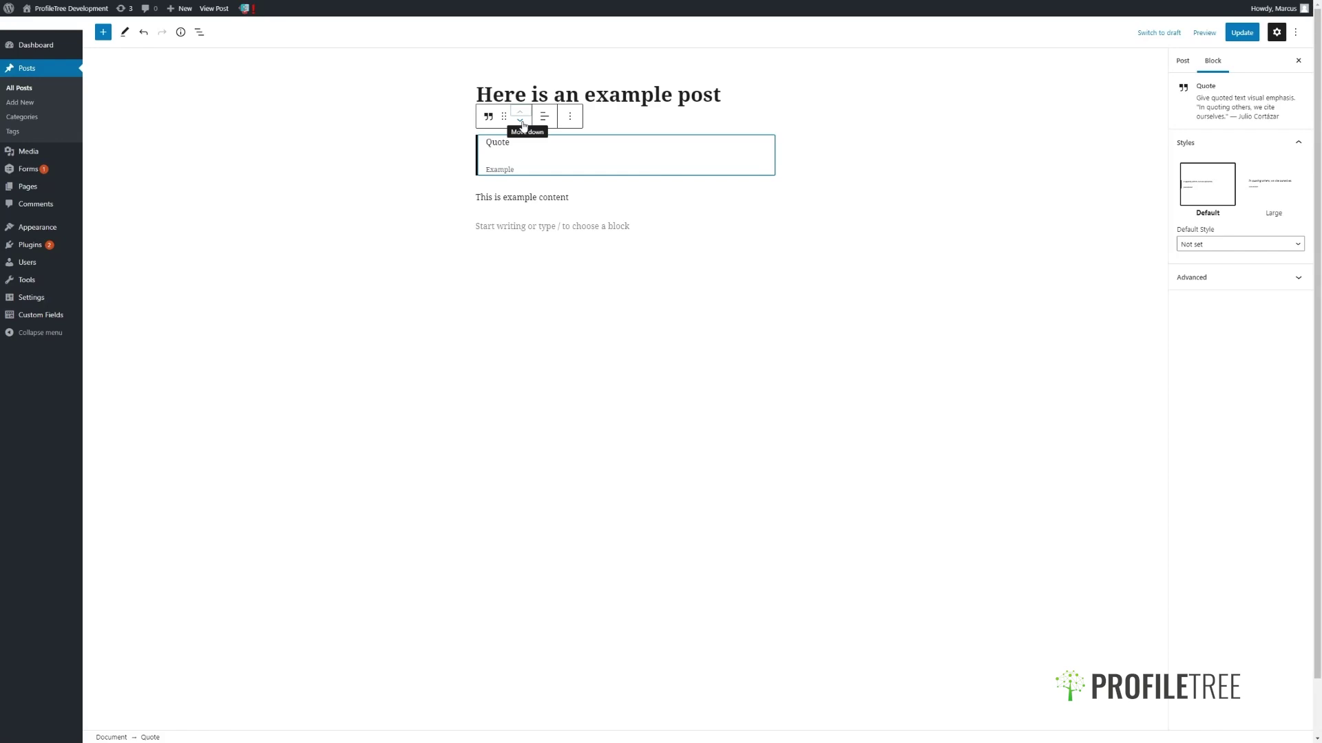
{"action": "left_click", "coordinate": [521, 122]}
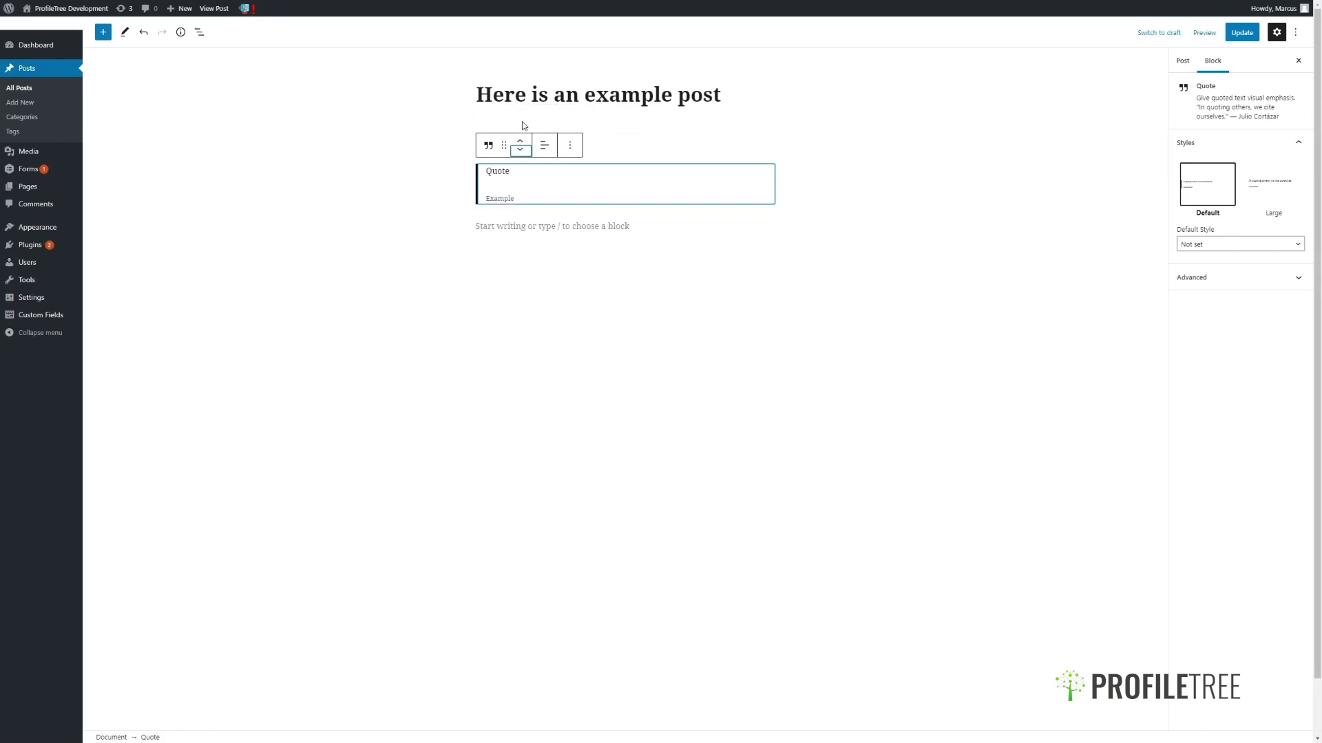
{"action": "left_click", "coordinate": [562, 225]}
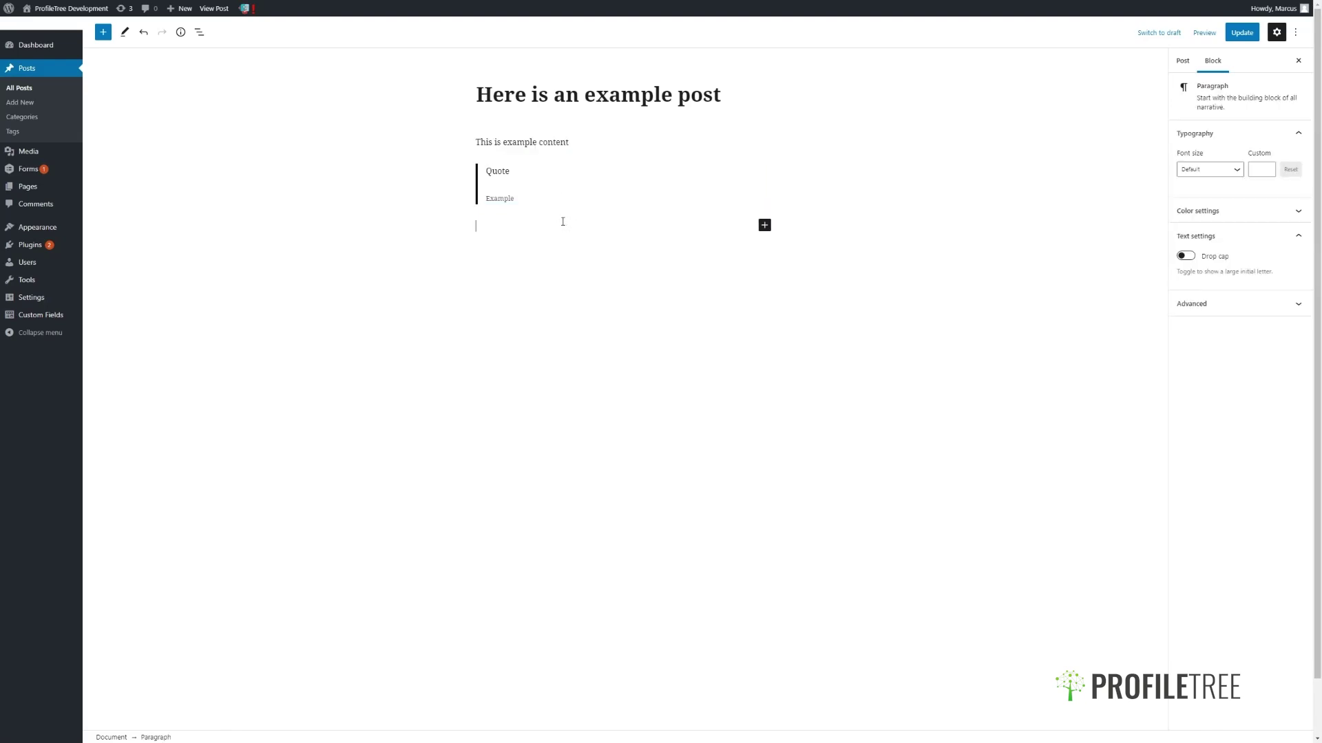
{"action": "left_click", "coordinate": [104, 33]}
{"action": "mouse_move", "coordinate": [221, 171]}
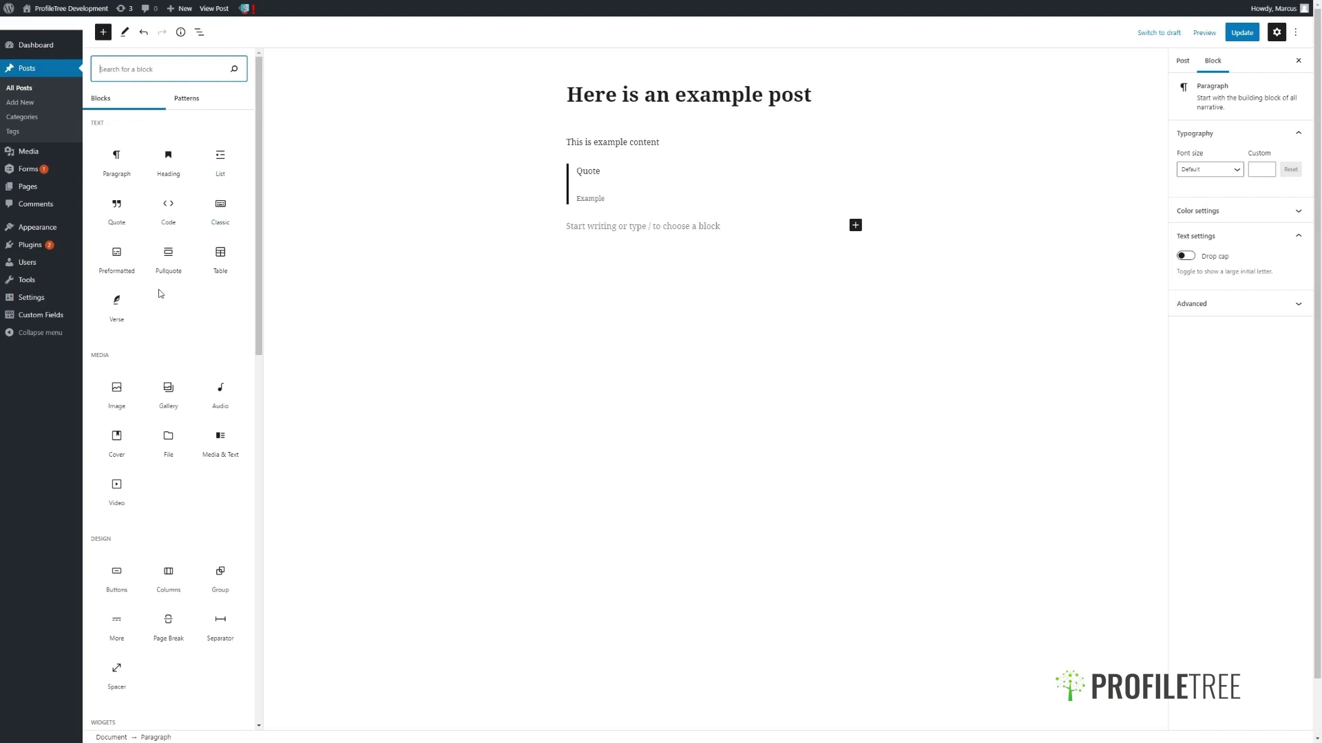
{"action": "scroll", "coordinate": [159, 294], "scroll_direction": "down", "scroll_amount": 2}
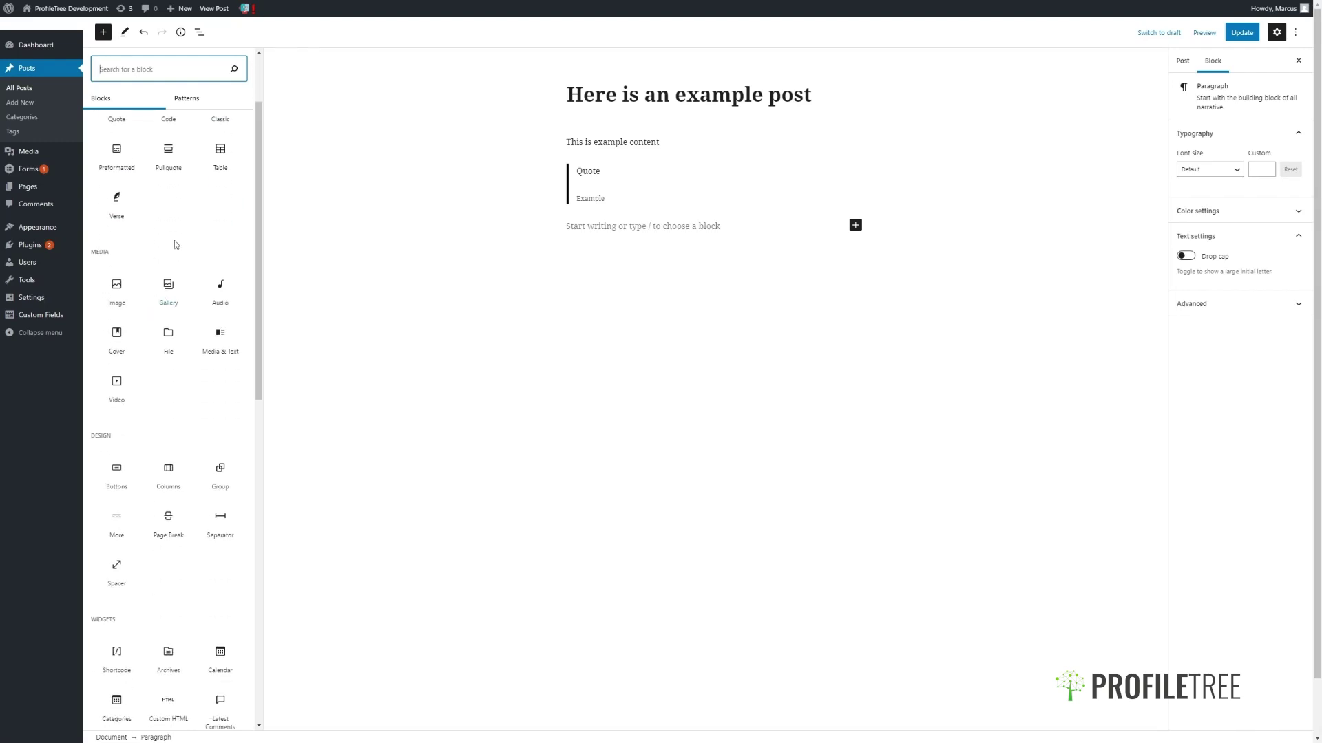
{"action": "scroll", "coordinate": [175, 241], "scroll_direction": "down", "scroll_amount": 1}
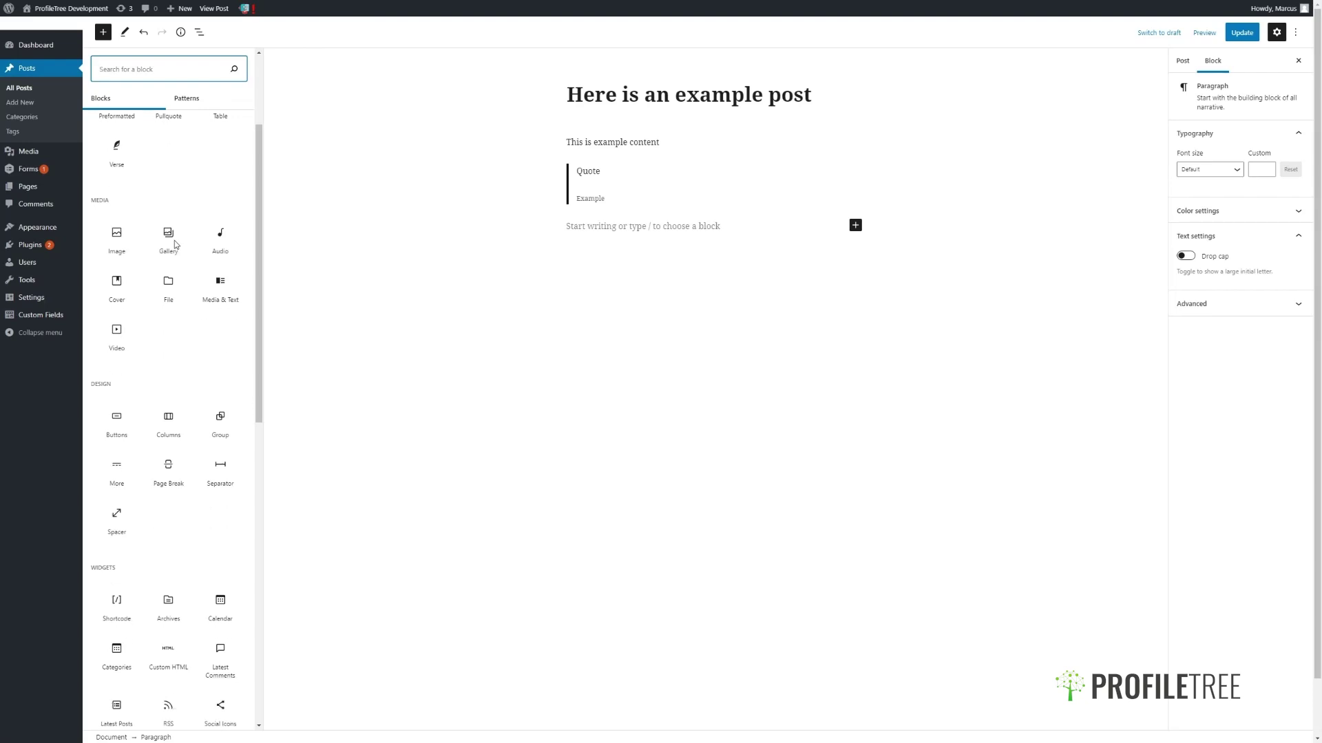
{"action": "mouse_move", "coordinate": [176, 238]}
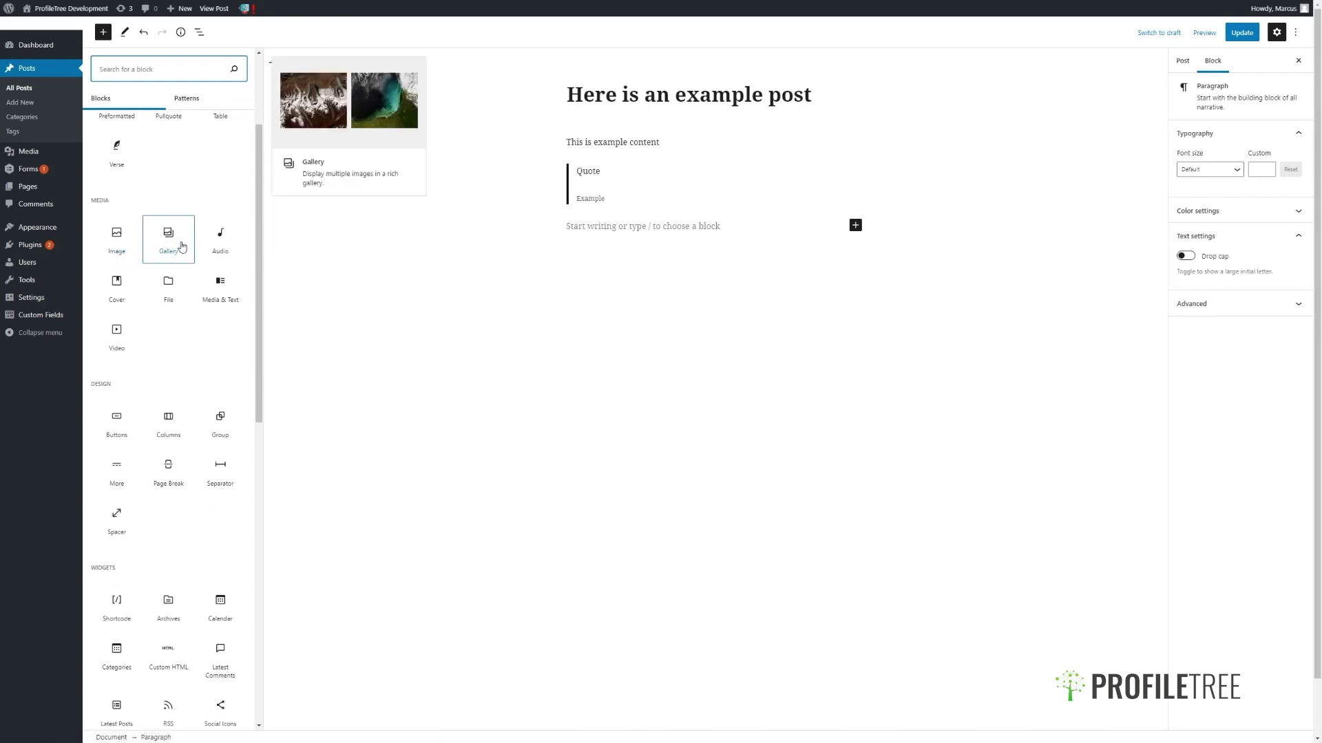
{"action": "scroll", "coordinate": [178, 241], "scroll_direction": "down", "scroll_amount": 3}
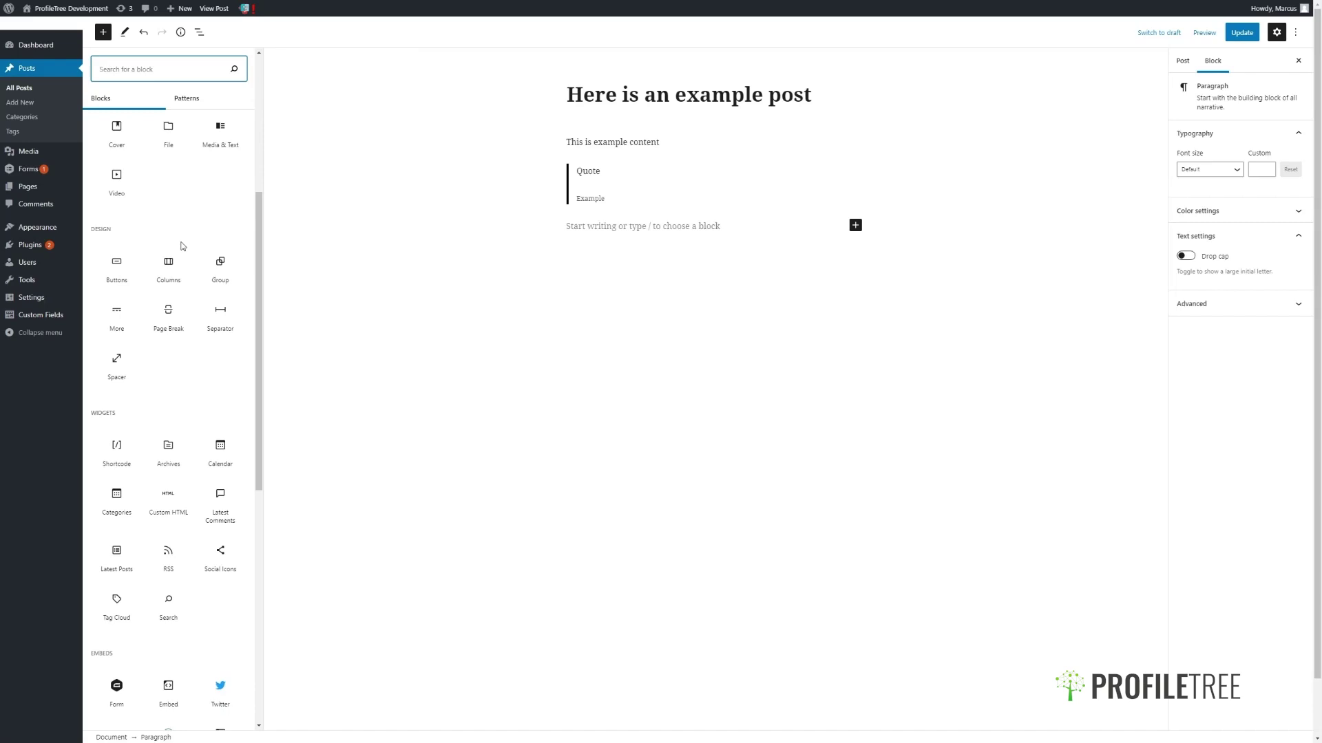
{"action": "scroll", "coordinate": [182, 246], "scroll_direction": "down", "scroll_amount": 1}
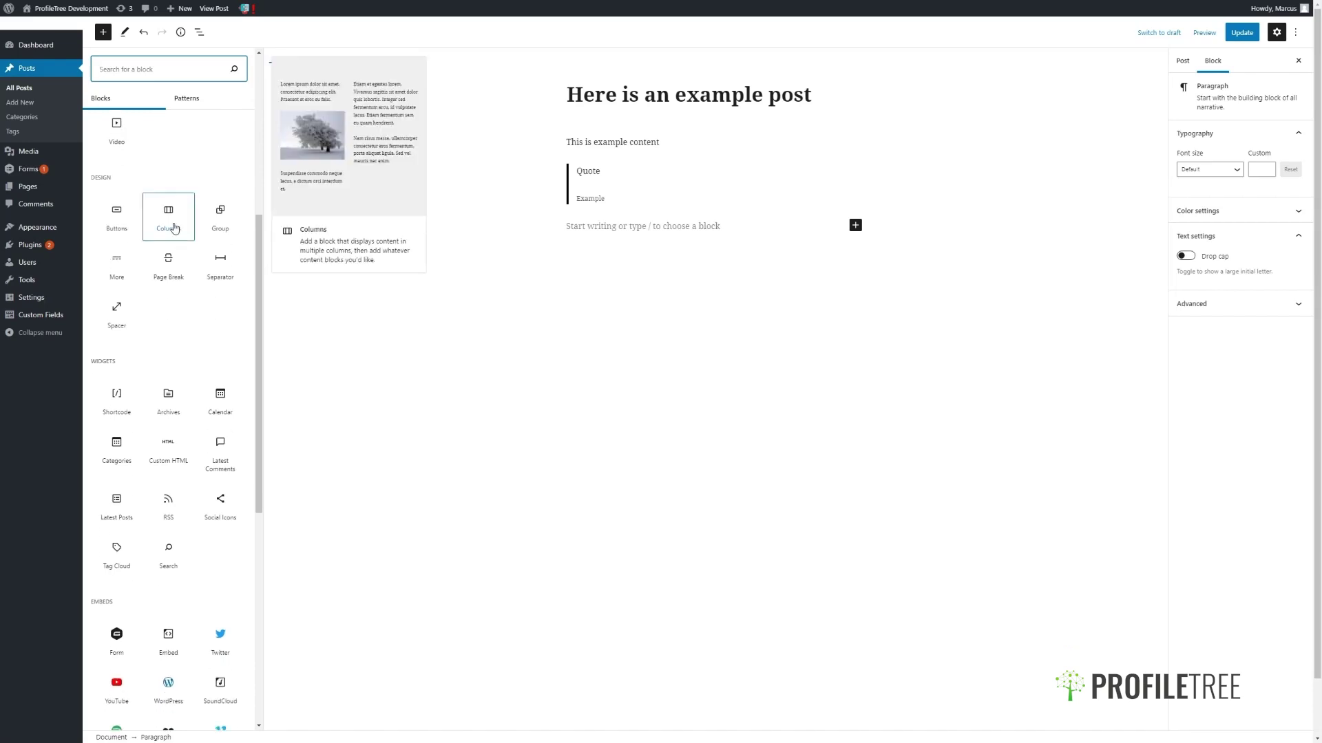
{"action": "mouse_move", "coordinate": [172, 261]}
{"action": "scroll", "coordinate": [183, 276], "scroll_direction": "down", "scroll_amount": 1}
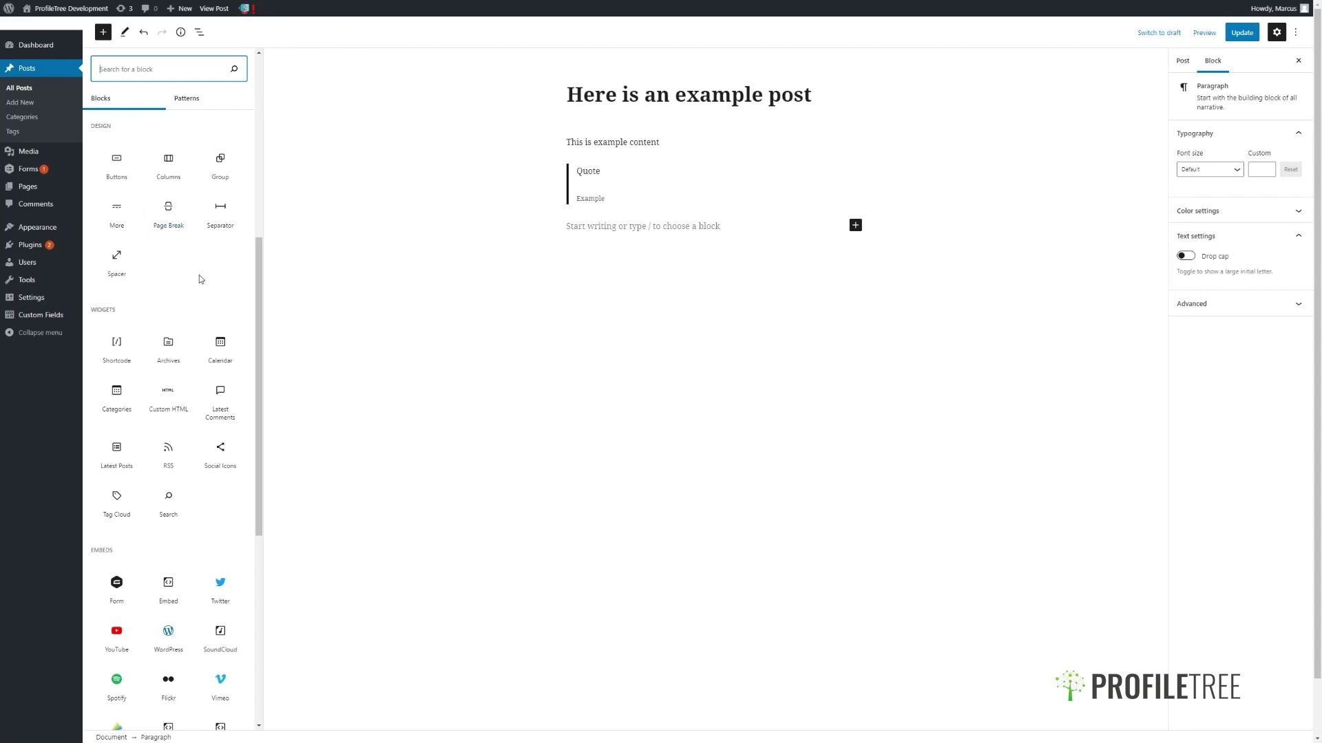
{"action": "scroll", "coordinate": [200, 278], "scroll_direction": "down", "scroll_amount": 1}
{"action": "scroll", "coordinate": [196, 265], "scroll_direction": "down", "scroll_amount": 2}
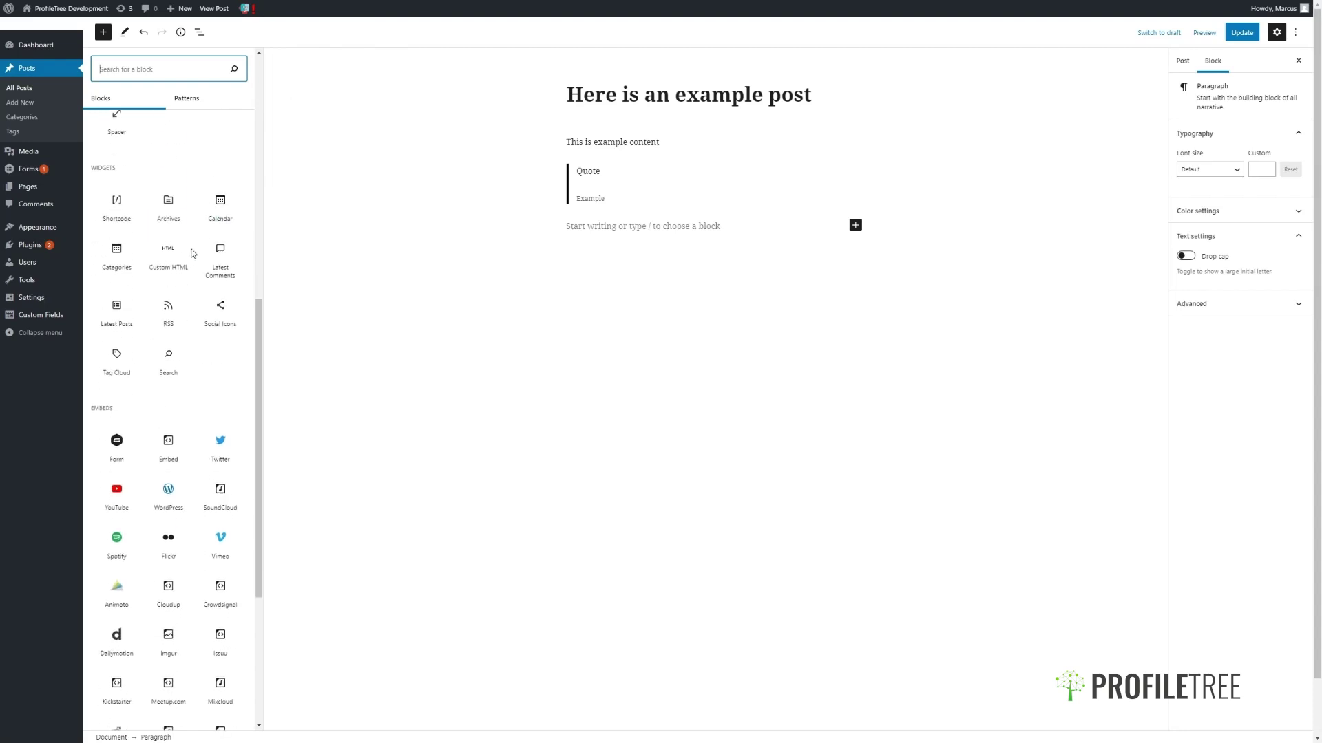
{"action": "scroll", "coordinate": [194, 253], "scroll_direction": "down", "scroll_amount": 1}
{"action": "mouse_move", "coordinate": [192, 290]}
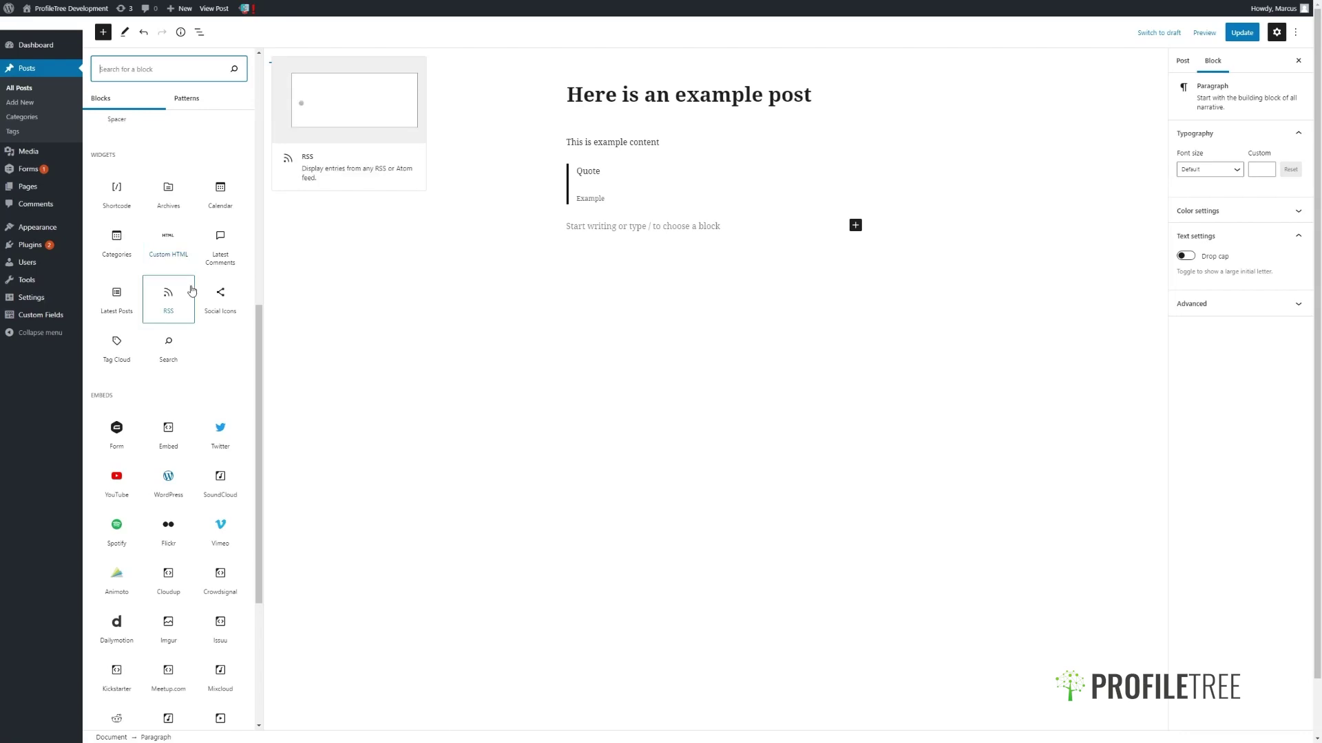
{"action": "scroll", "coordinate": [206, 279], "scroll_direction": "down", "scroll_amount": 2}
{"action": "scroll", "coordinate": [206, 275], "scroll_direction": "down", "scroll_amount": 3}
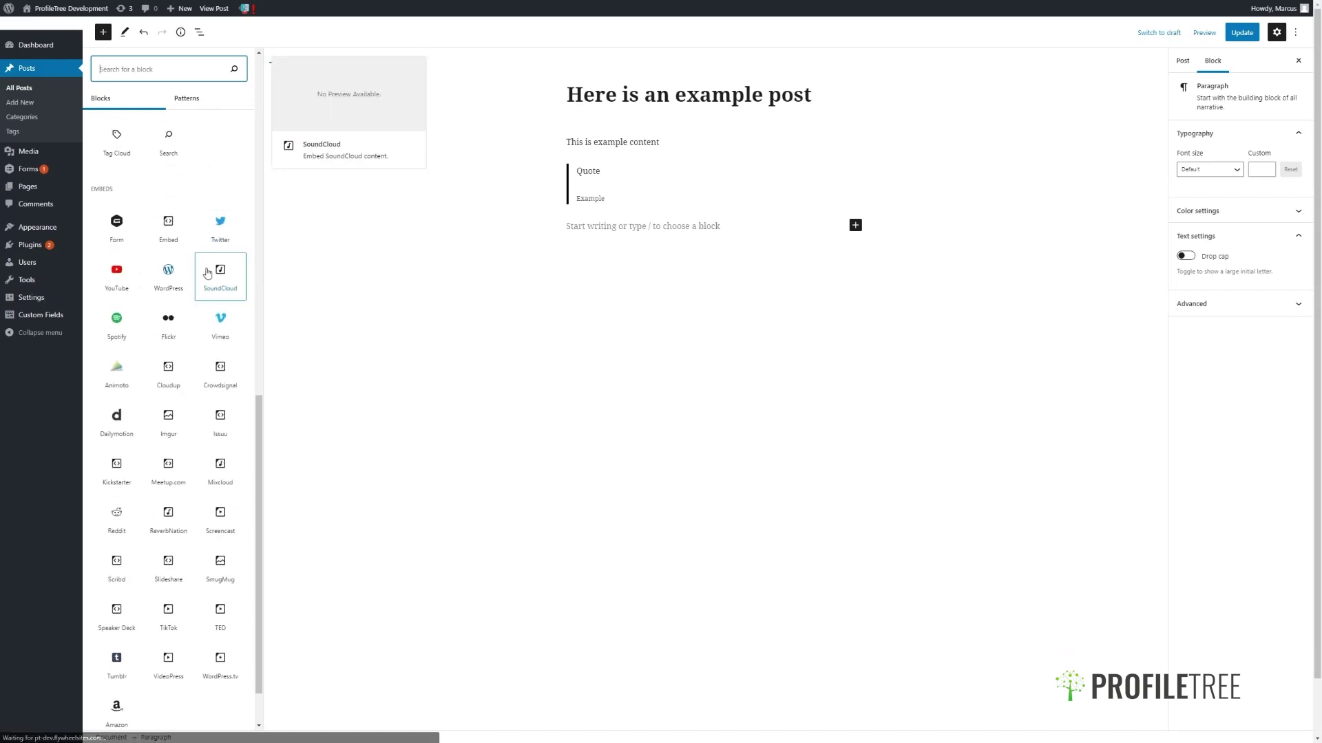
{"action": "mouse_move", "coordinate": [198, 218]}
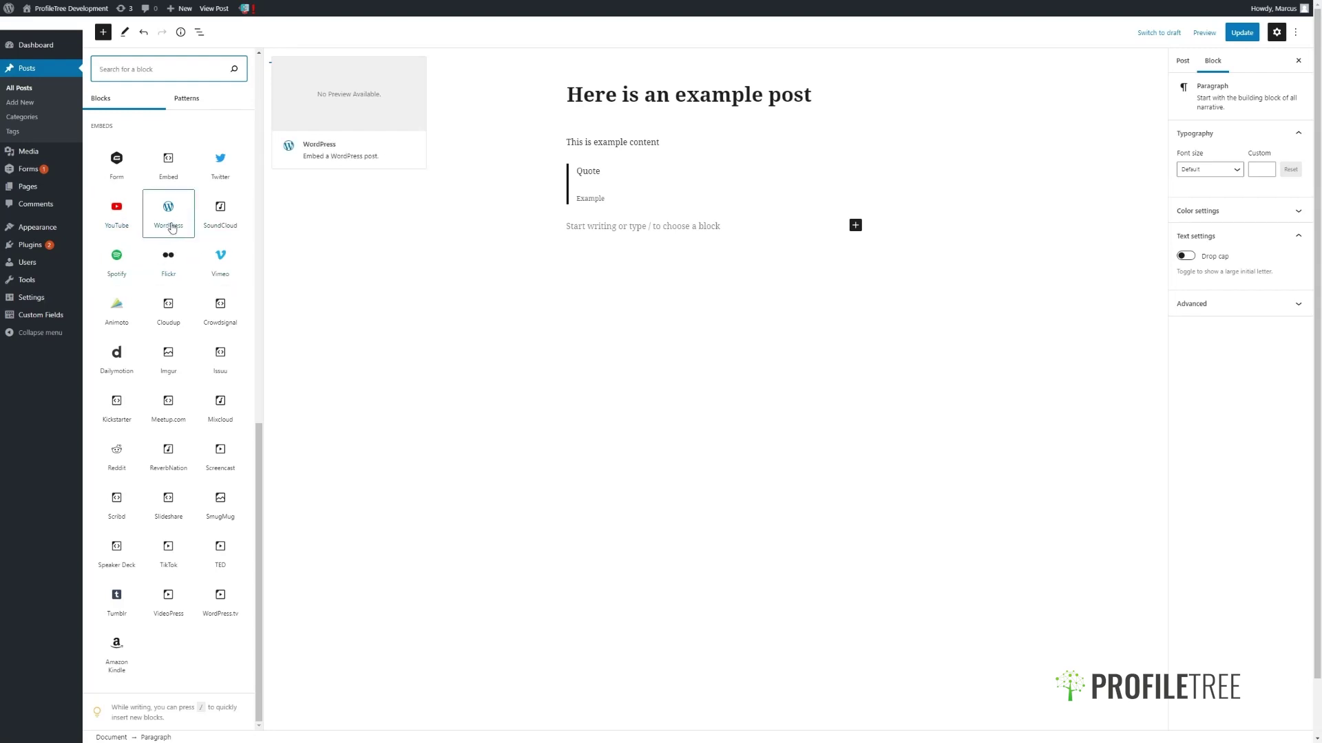
{"action": "scroll", "coordinate": [171, 228], "scroll_direction": "up", "scroll_amount": 3}
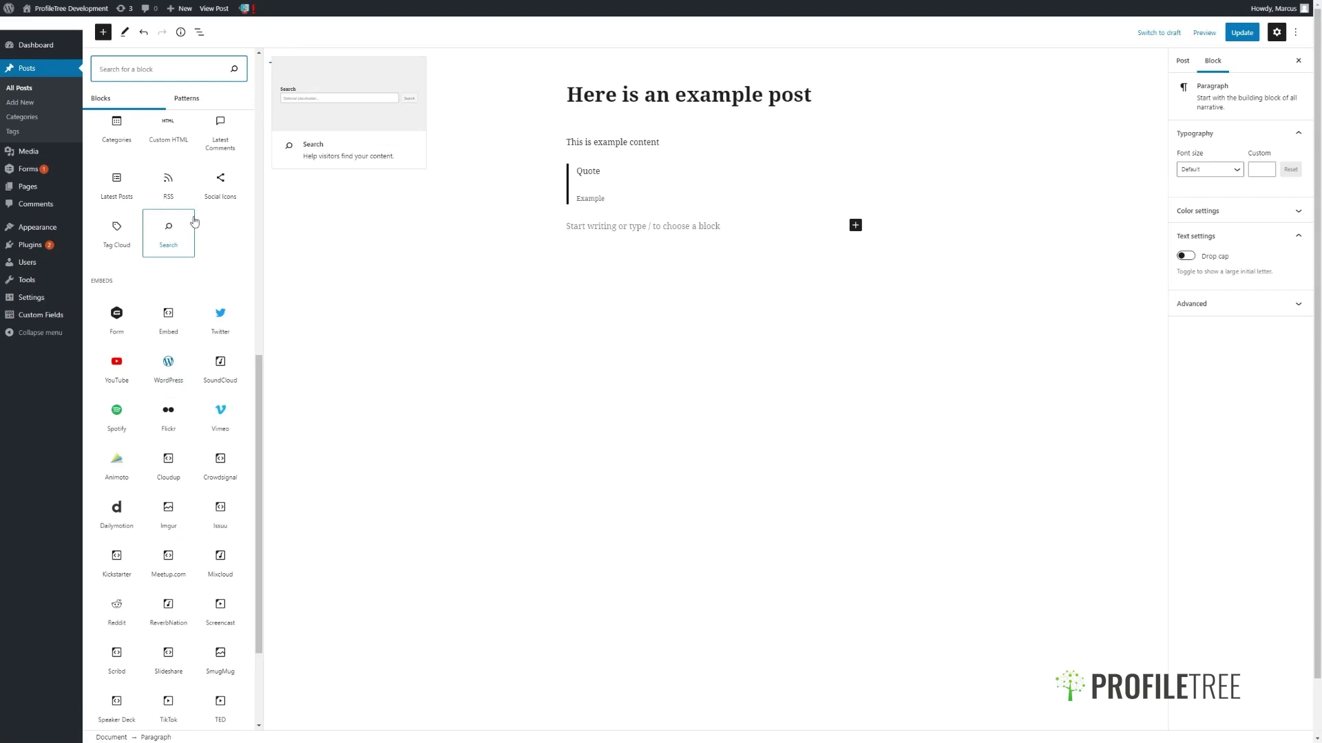
{"action": "scroll", "coordinate": [220, 355], "scroll_direction": "up", "scroll_amount": 4}
{"action": "scroll", "coordinate": [199, 267], "scroll_direction": "up", "scroll_amount": 9}
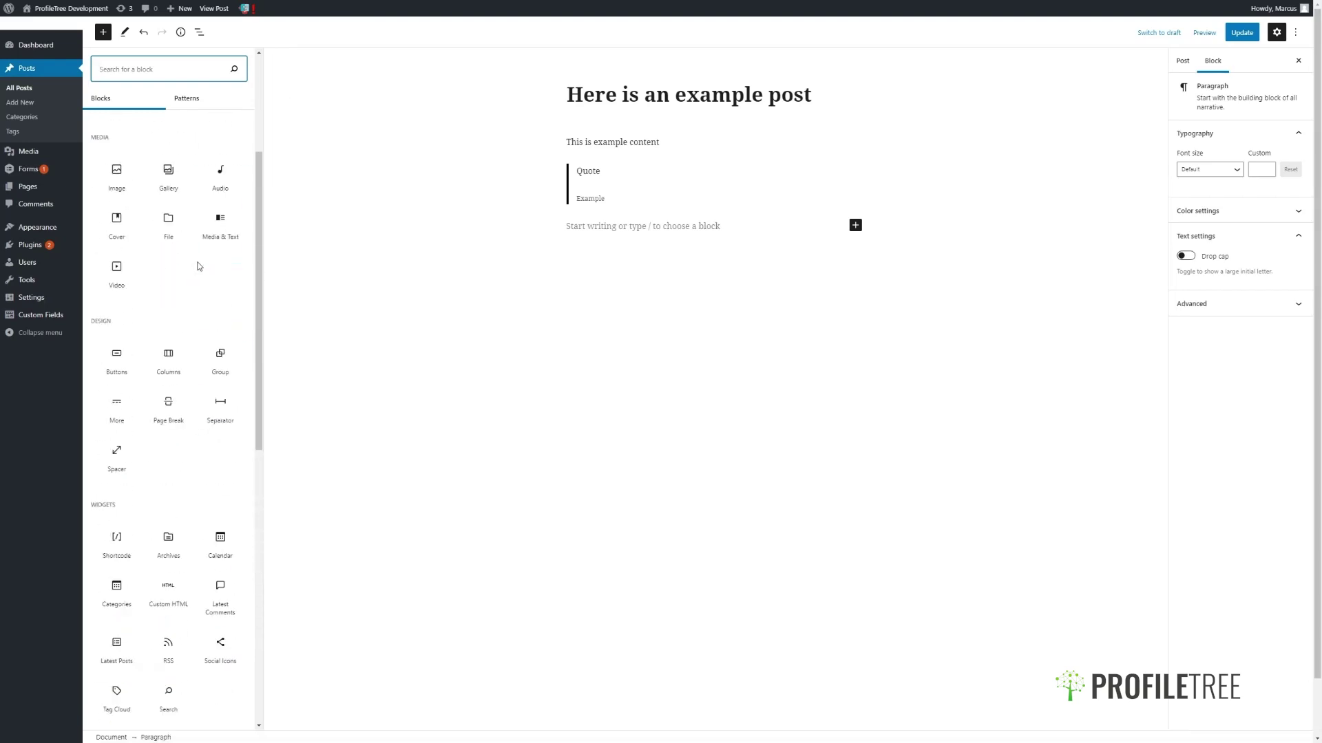
- Glance at Patterns, then add an Image block from the Blocks tab's Media section
{"action": "left_click", "coordinate": [199, 106]}
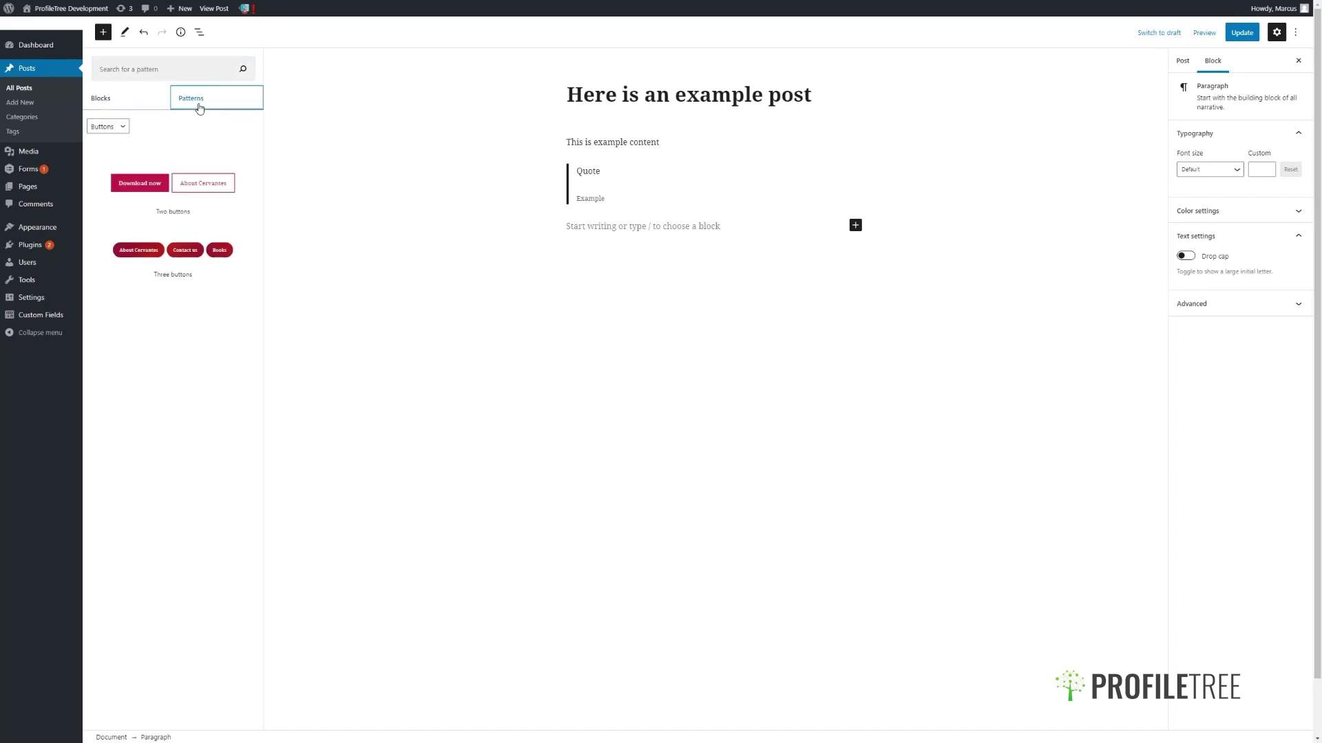
{"action": "left_click", "coordinate": [135, 107]}
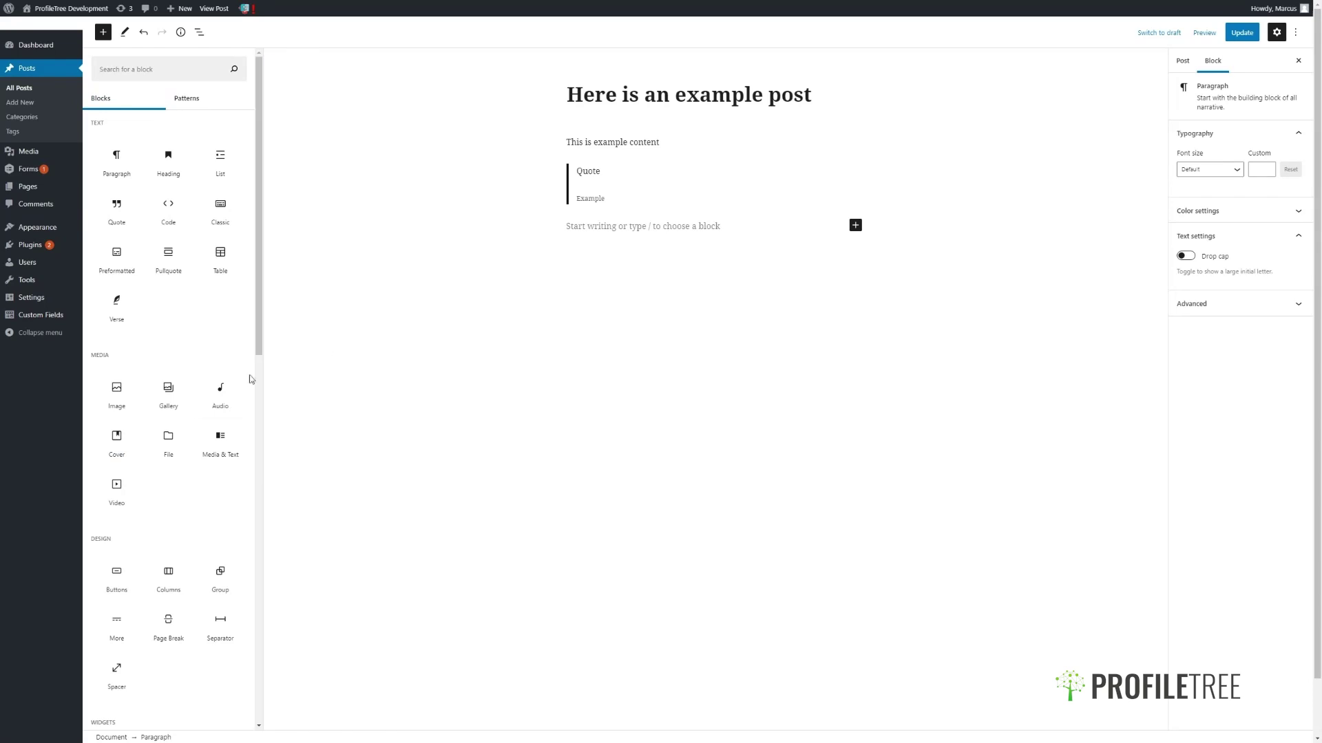
{"action": "mouse_move", "coordinate": [166, 375]}
{"action": "mouse_move", "coordinate": [116, 392]}
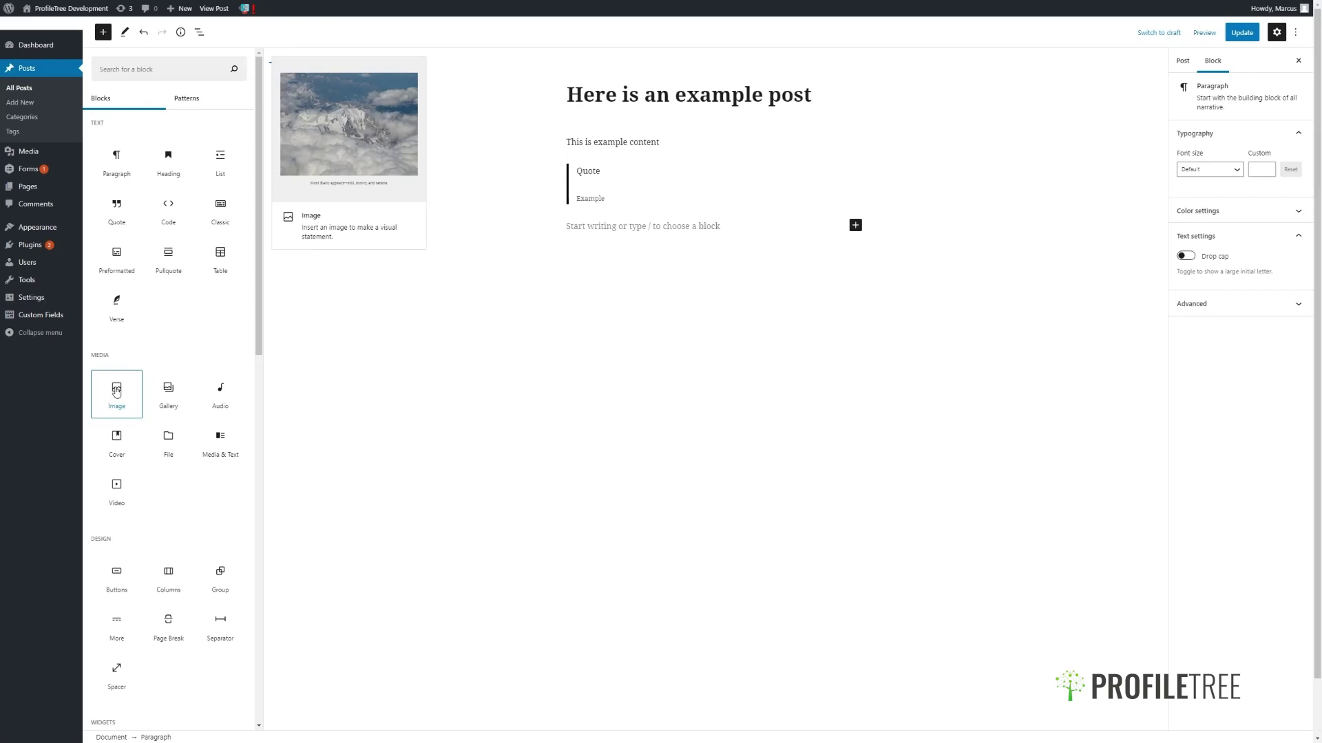
{"action": "left_click", "coordinate": [116, 392]}
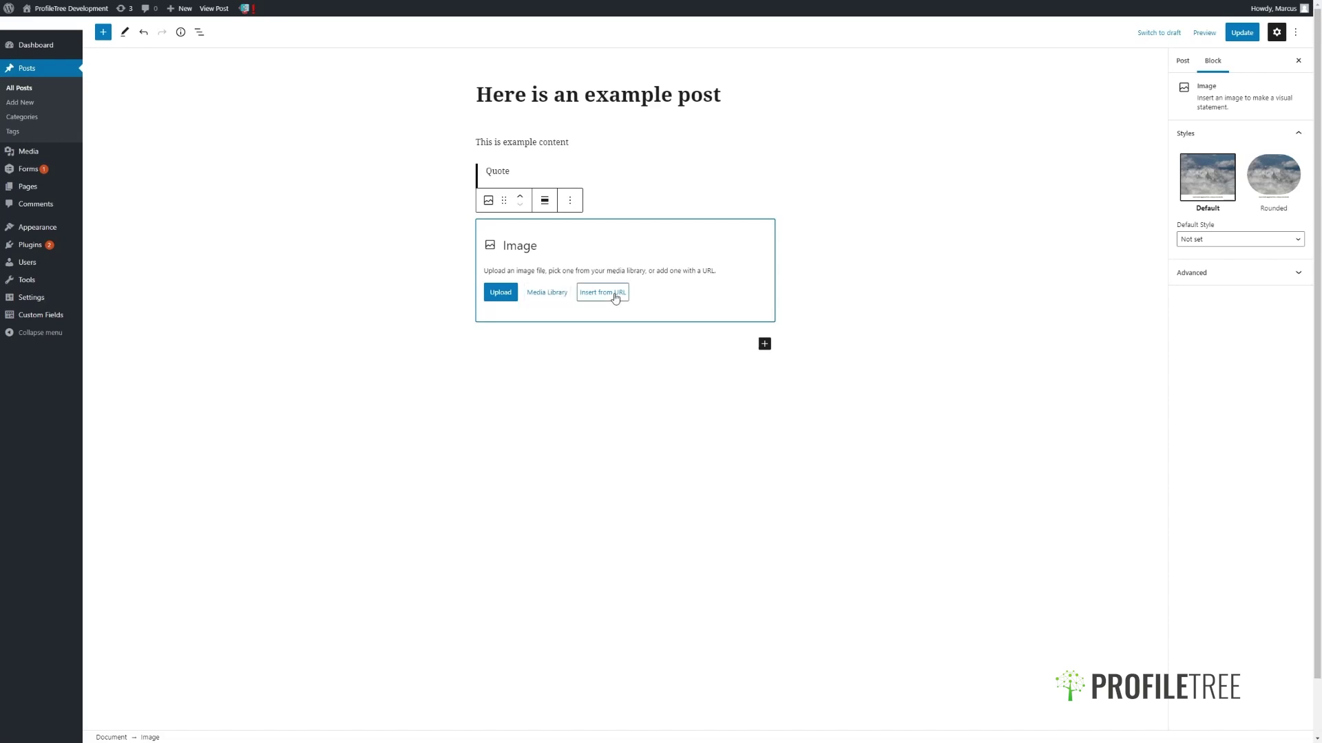
- Upload the web-dev2 image from the Downloads folder into the Image block
{"action": "left_click", "coordinate": [509, 304]}
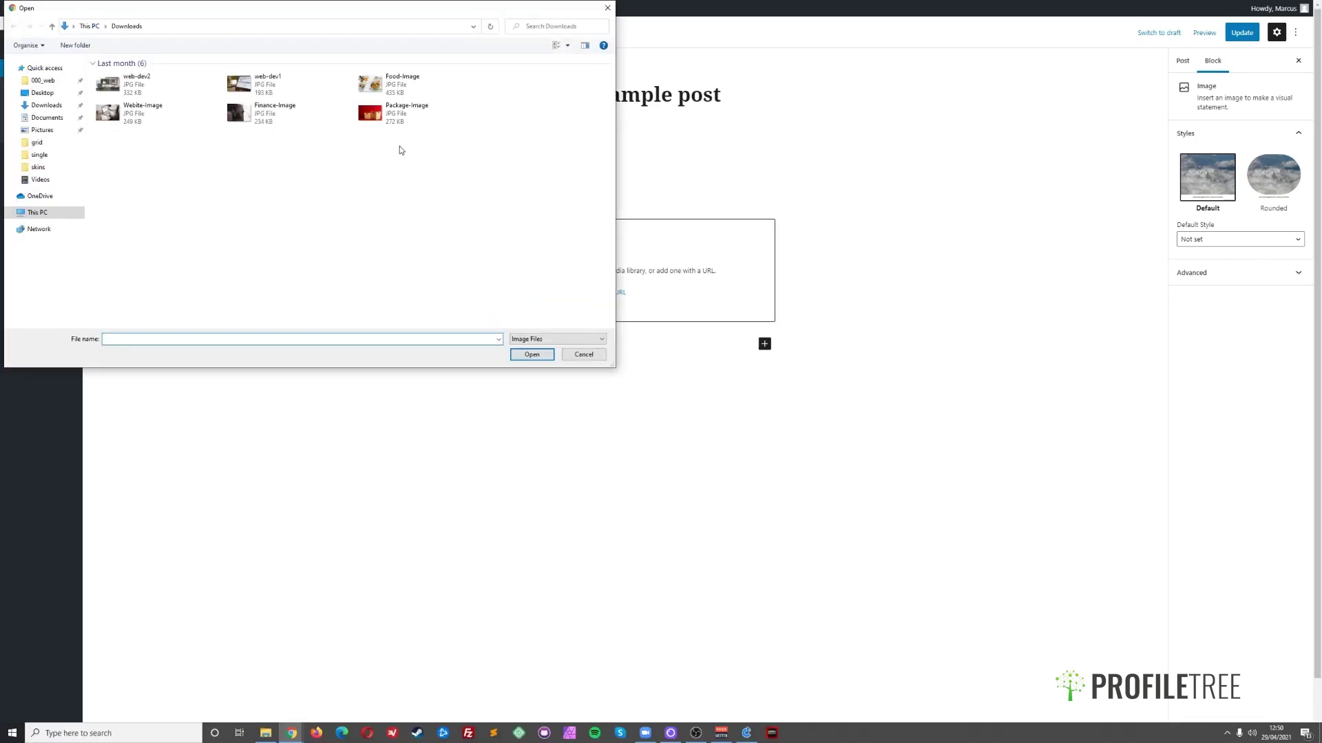
{"action": "left_click", "coordinate": [165, 86]}
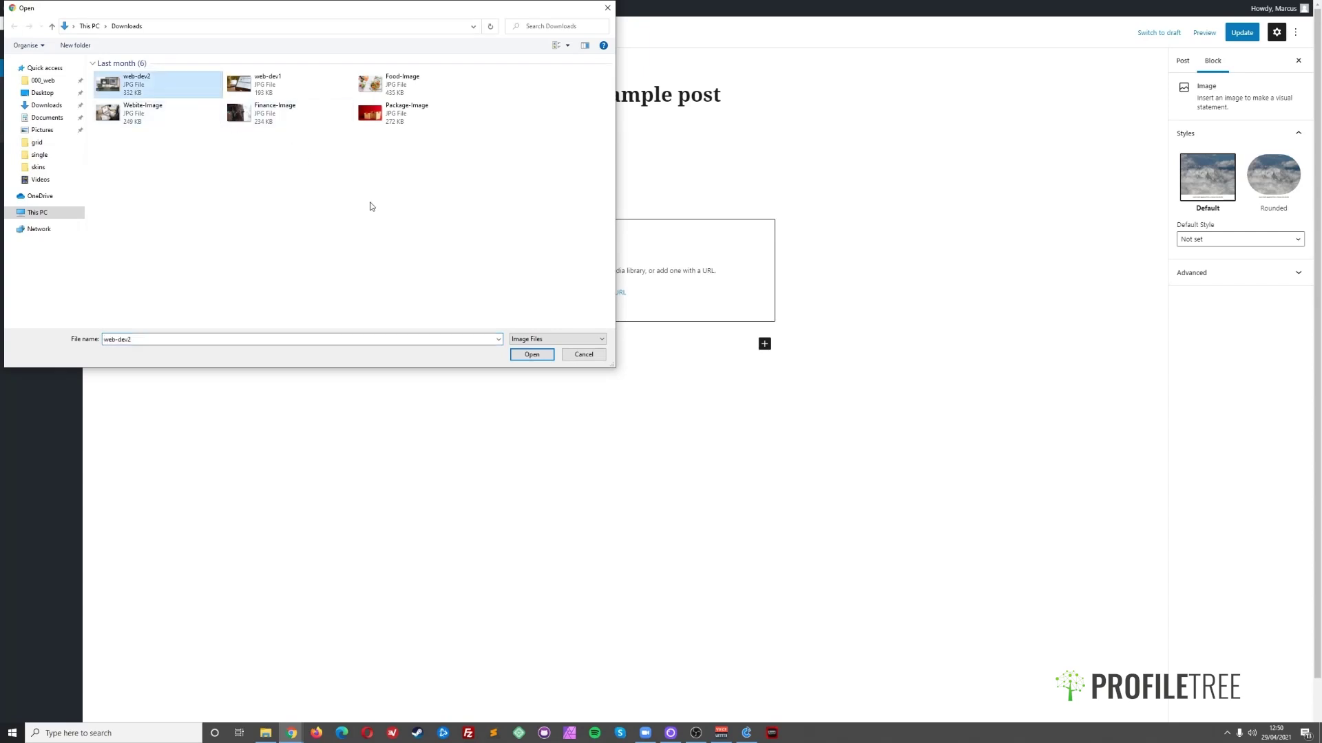
{"action": "left_click", "coordinate": [531, 354]}
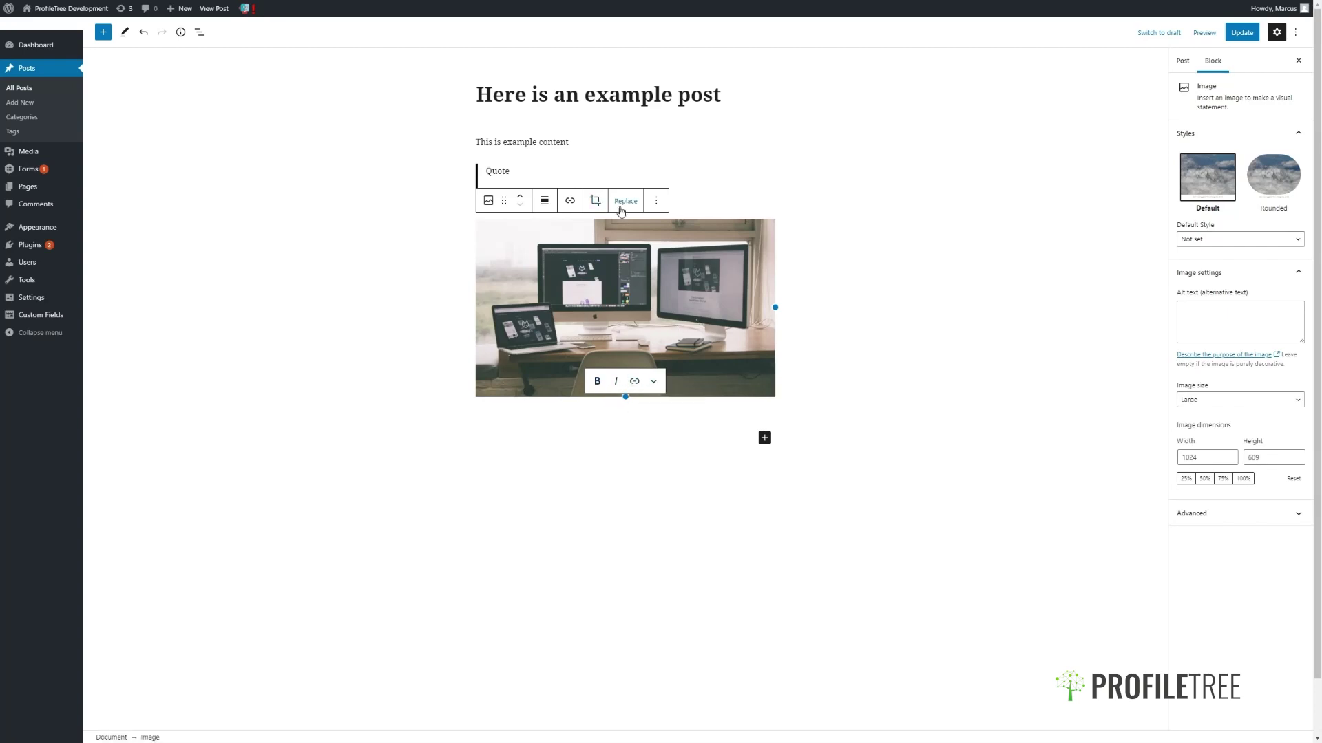
{"action": "left_click", "coordinate": [671, 292]}
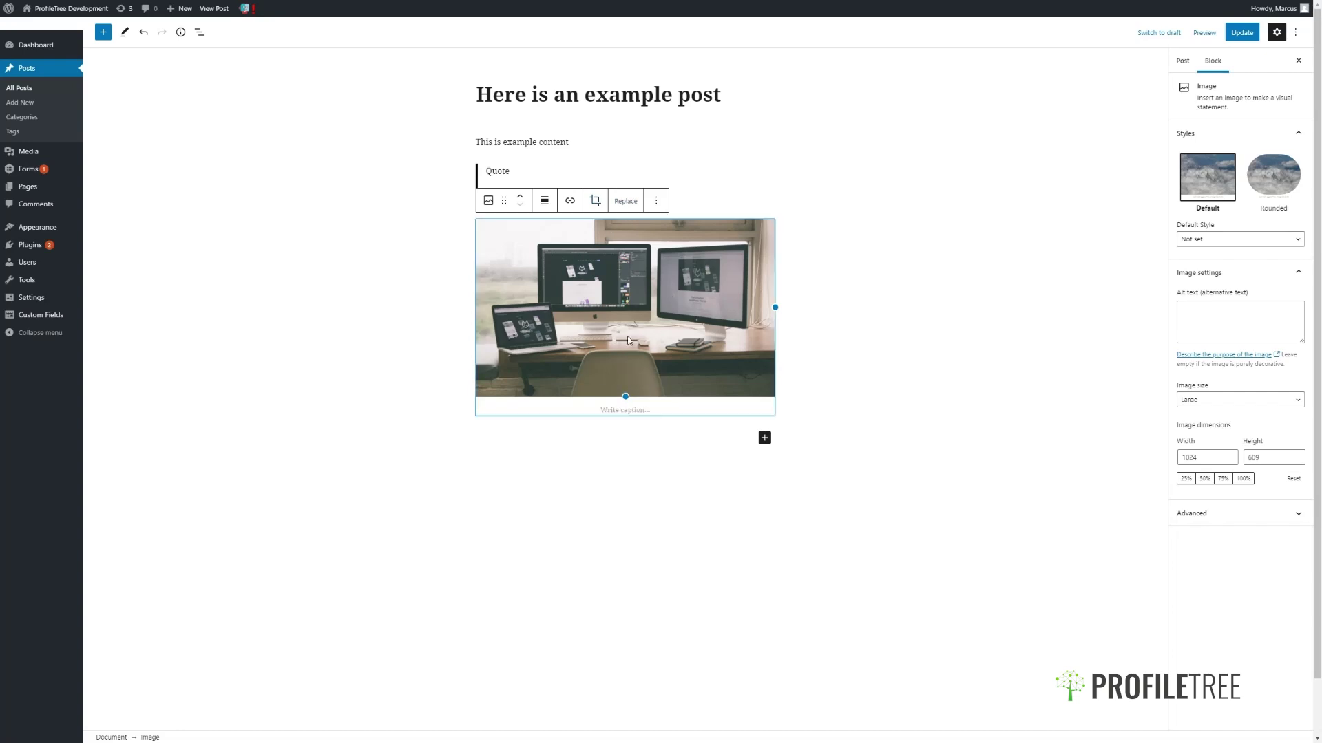
{"action": "left_click", "coordinate": [617, 410]}
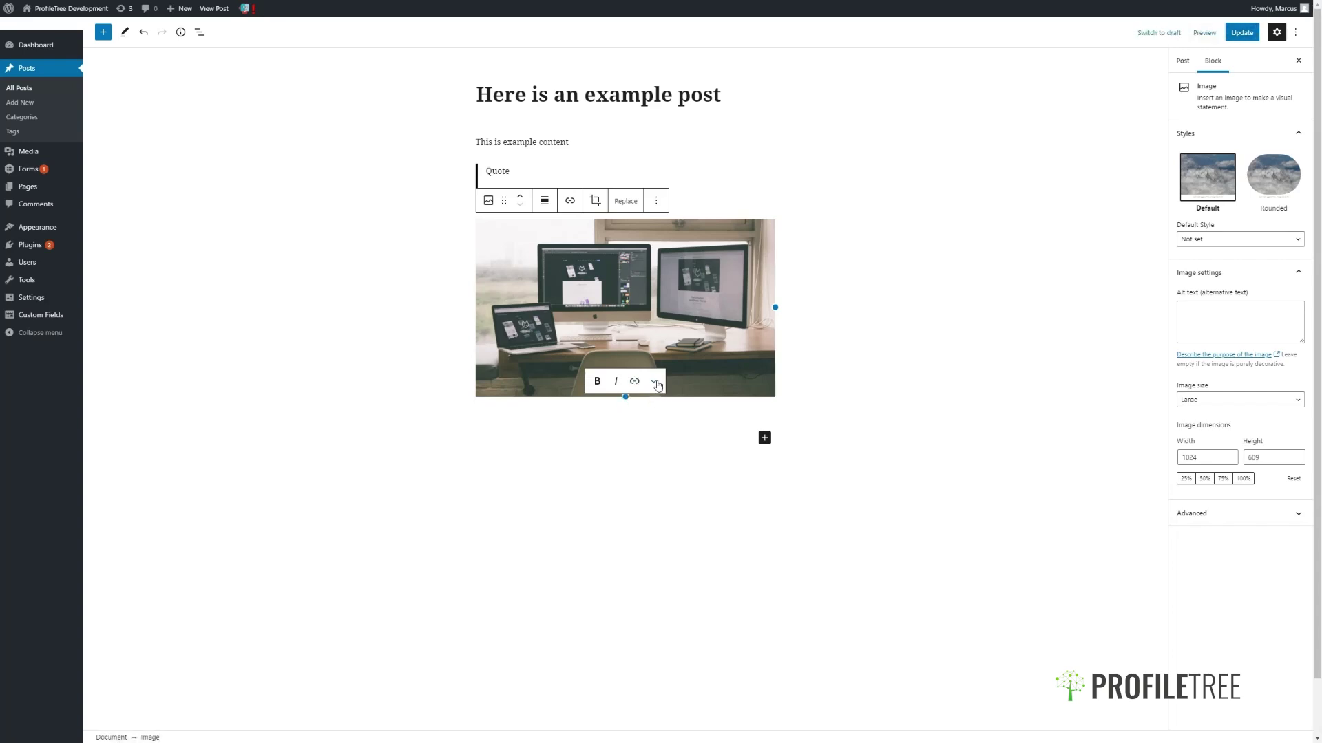
{"action": "left_click", "coordinate": [655, 383]}
{"action": "left_click", "coordinate": [655, 384]}
{"action": "left_click", "coordinate": [490, 202]}
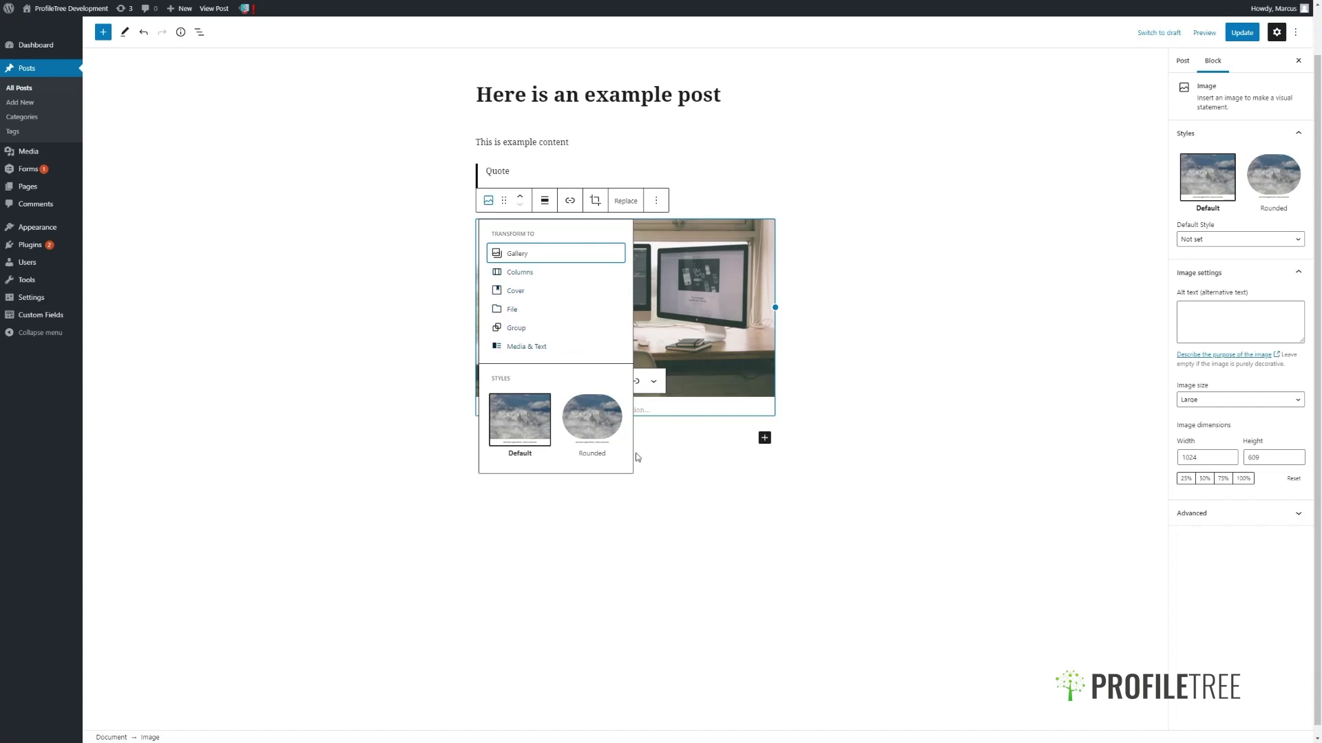
{"action": "left_click", "coordinate": [610, 416]}
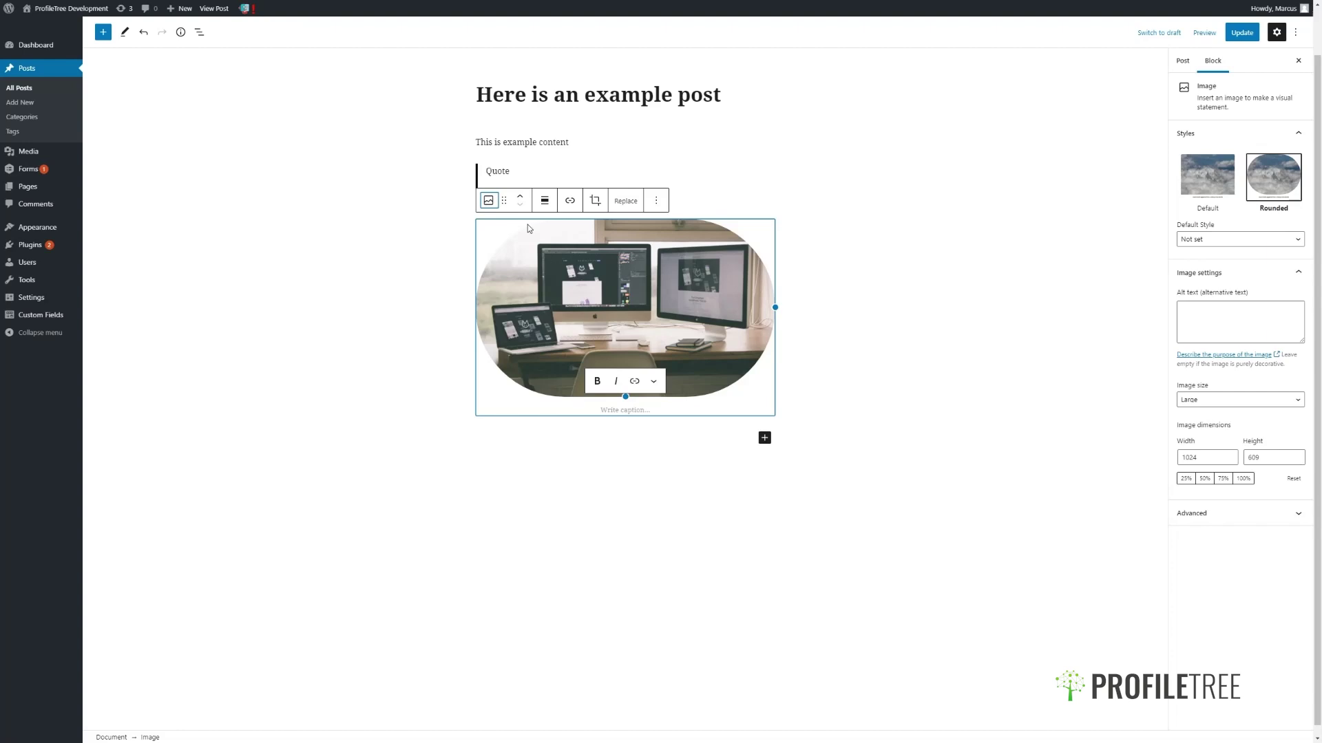
{"action": "left_click", "coordinate": [488, 200]}
{"action": "left_click", "coordinate": [523, 424]}
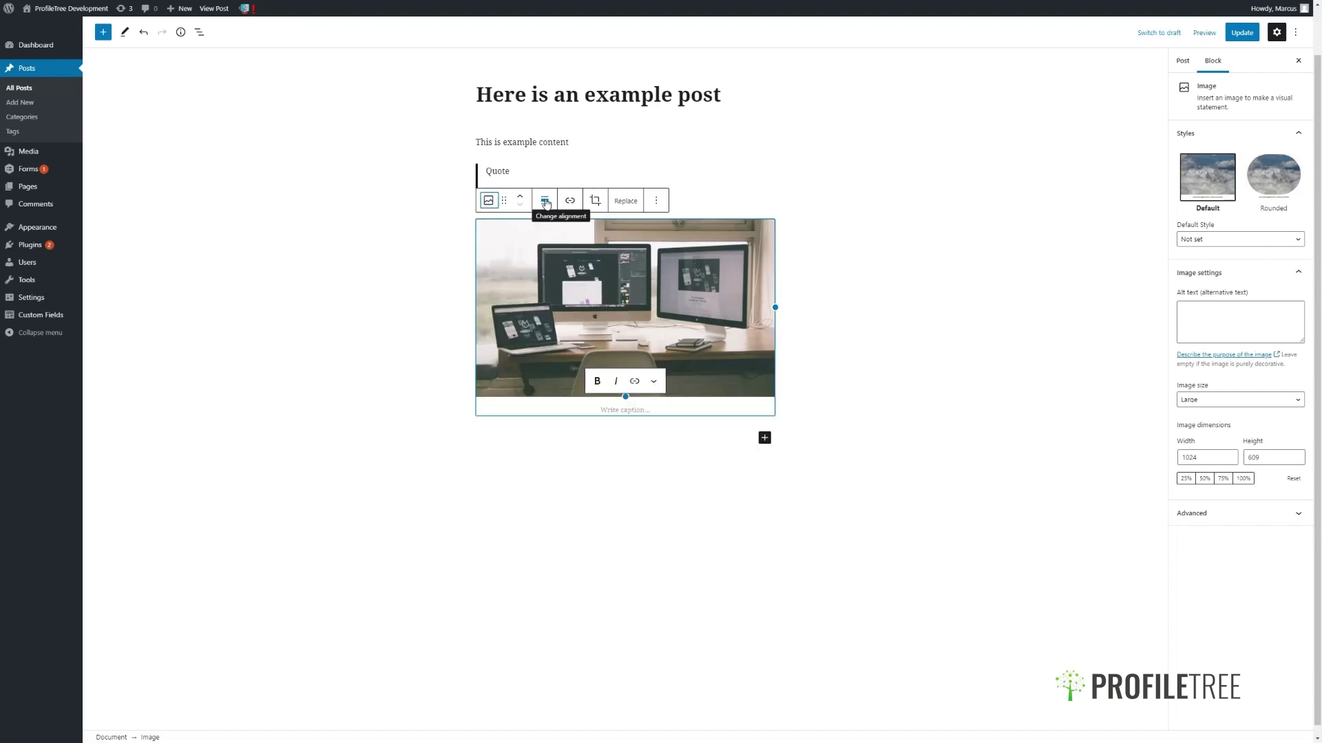
- Try Crop and cancel it, browse the More options and Replace menus, then deselect the image
{"action": "left_click", "coordinate": [594, 201]}
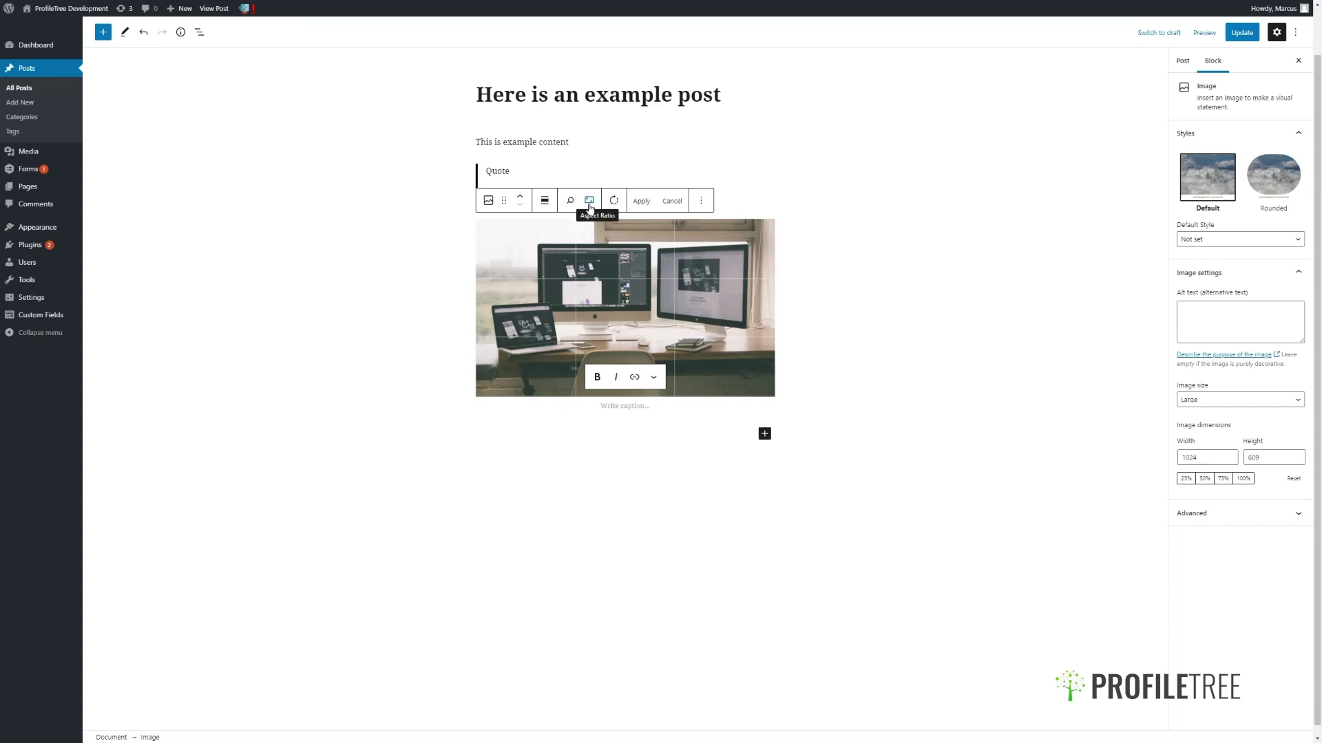
{"action": "left_click", "coordinate": [673, 204]}
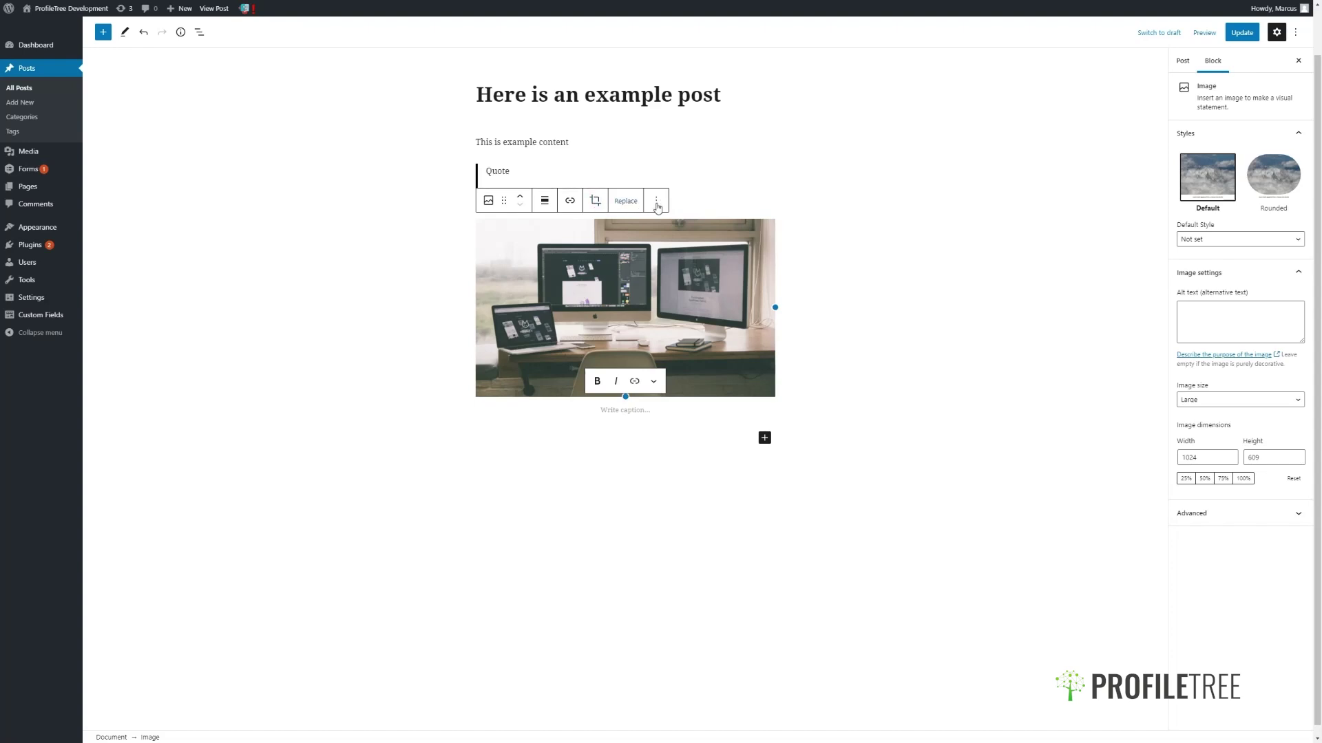
{"action": "left_click", "coordinate": [656, 201]}
{"action": "left_click", "coordinate": [615, 201]}
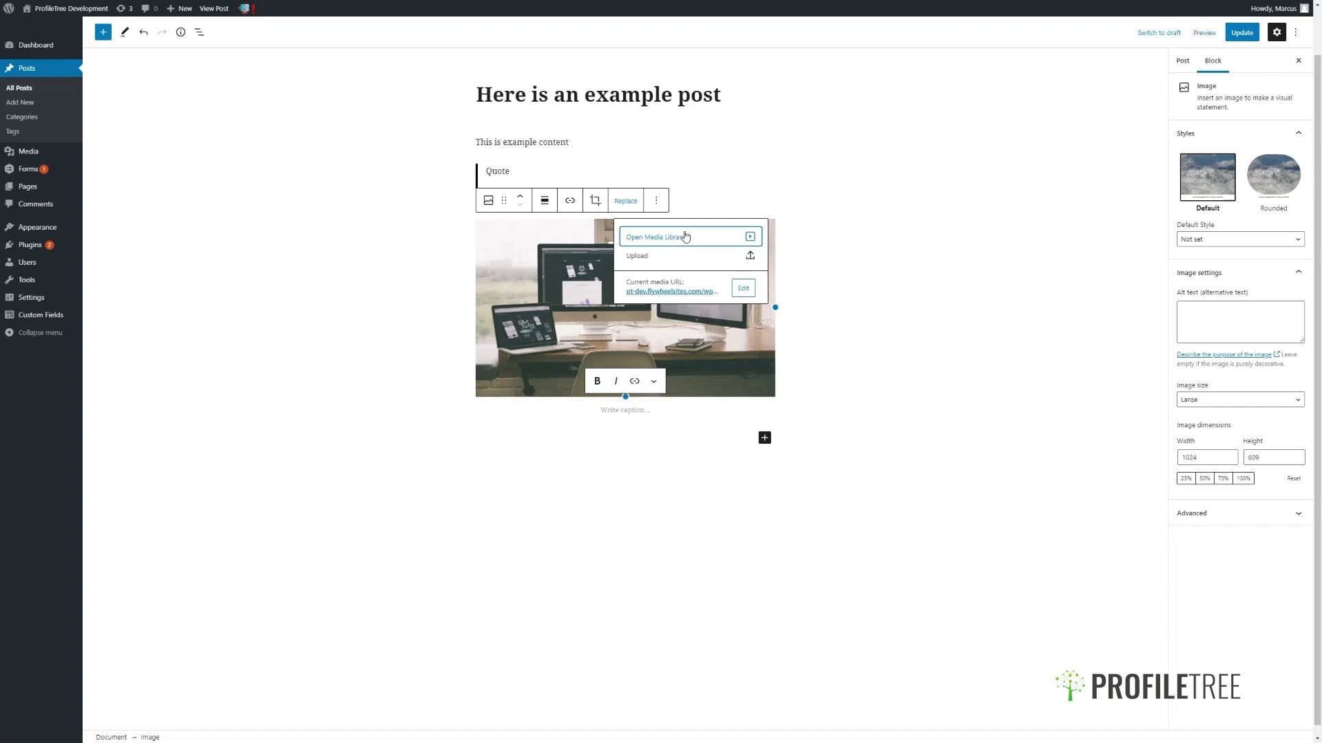
{"action": "left_click", "coordinate": [656, 201]}
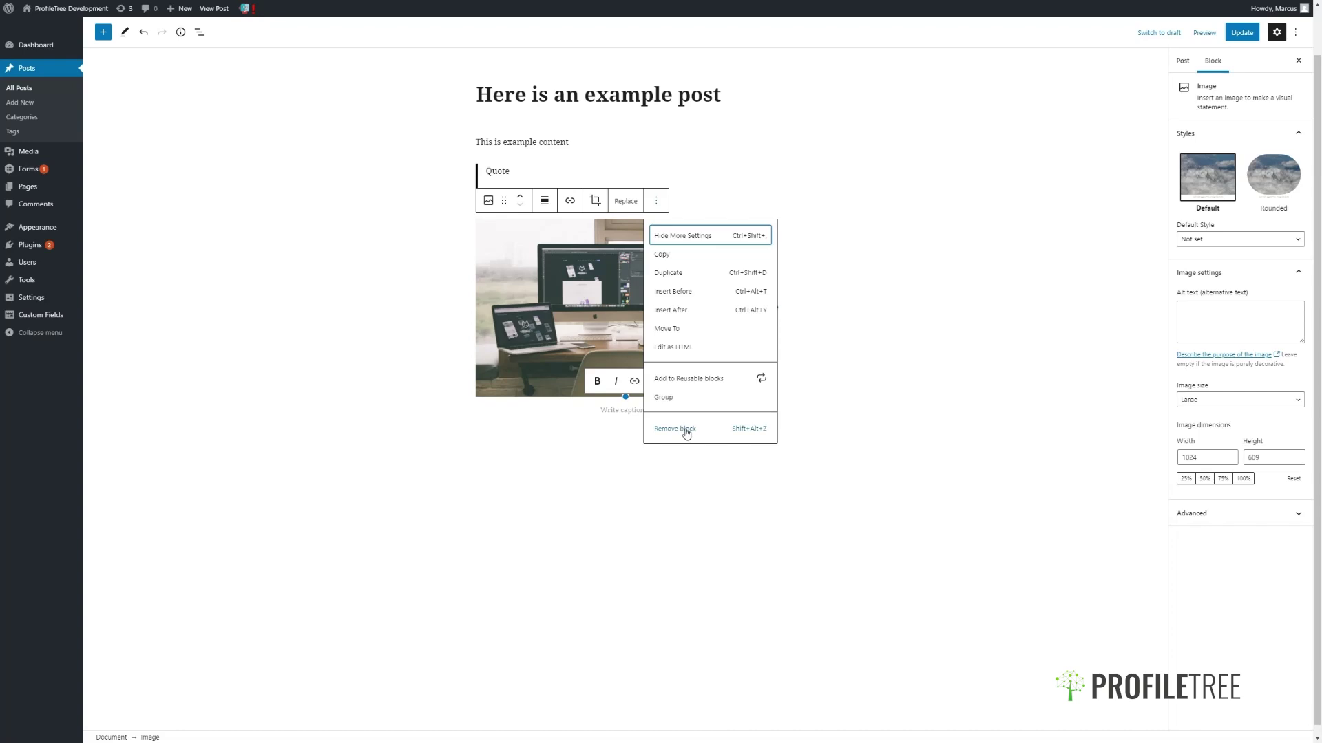
{"action": "left_click", "coordinate": [825, 269]}
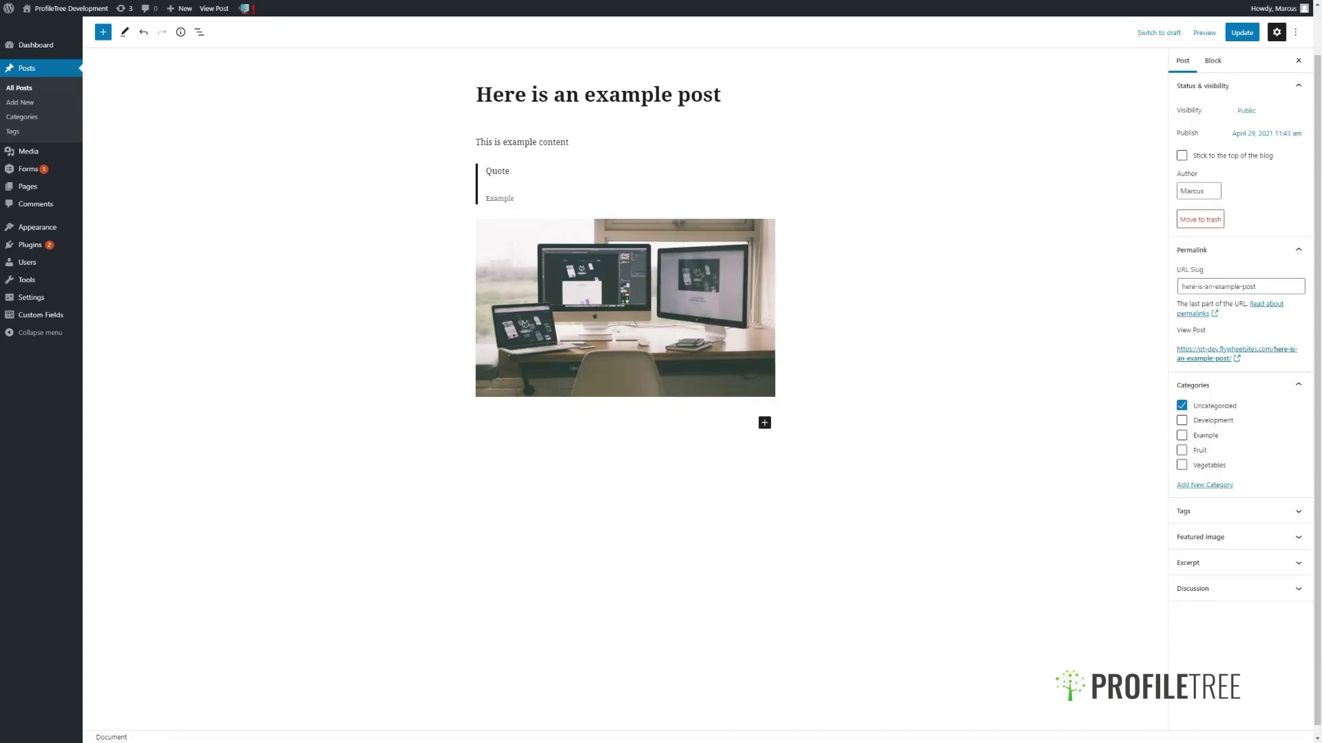
{"action": "left_click", "coordinate": [103, 31]}
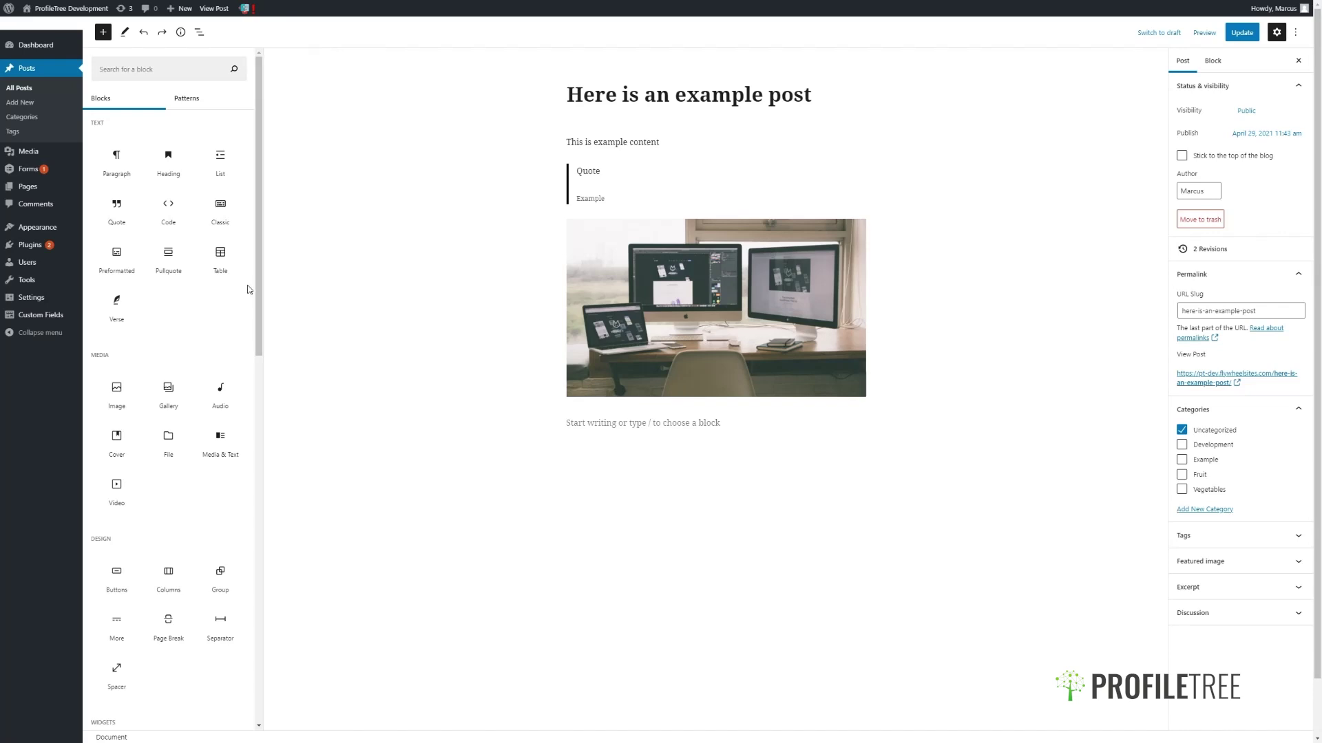
{"action": "left_click", "coordinate": [298, 179]}
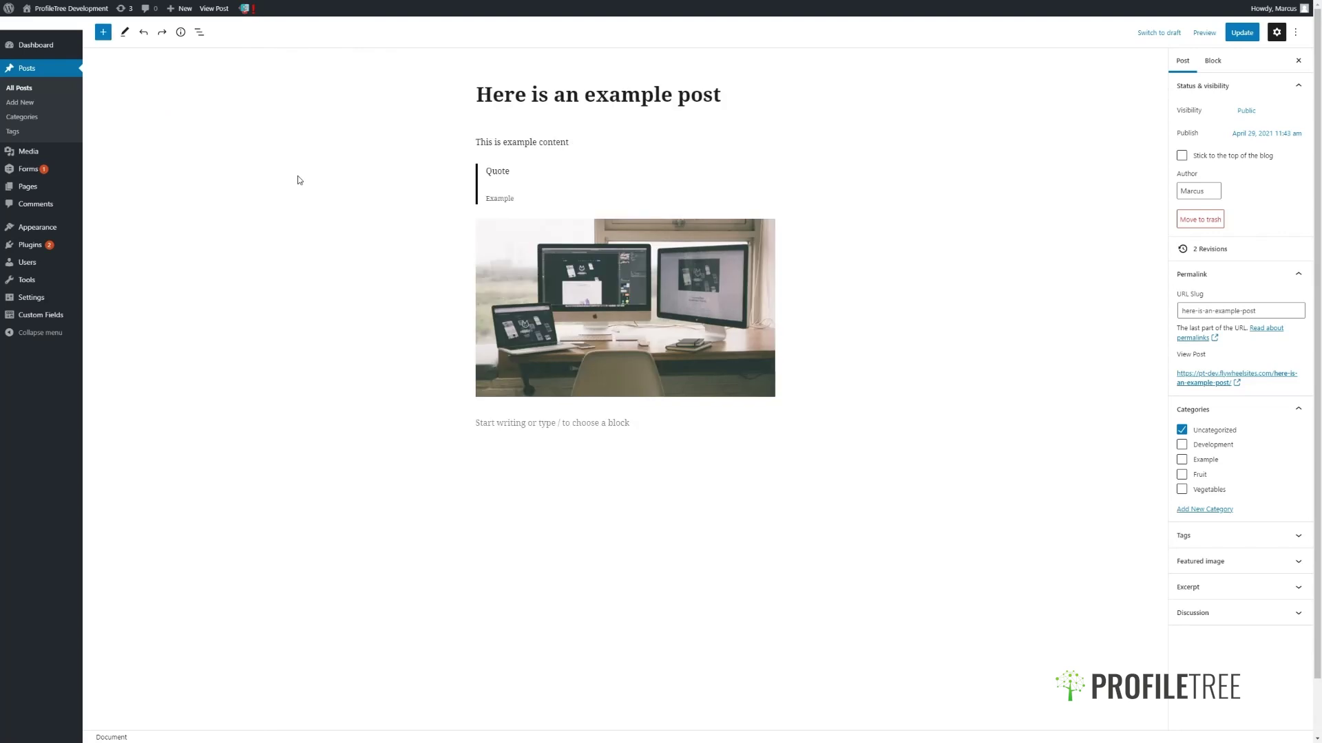
{"action": "left_click", "coordinate": [123, 36]}
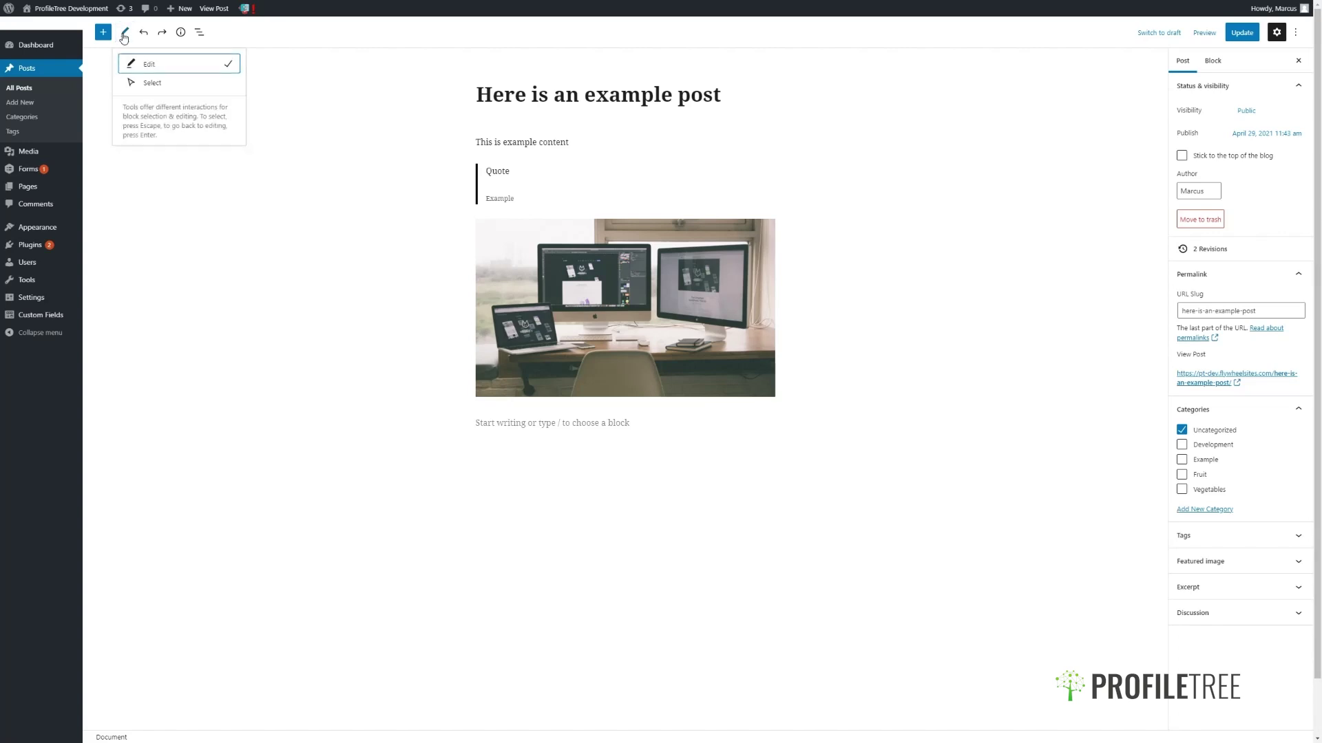
{"action": "left_click", "coordinate": [153, 83]}
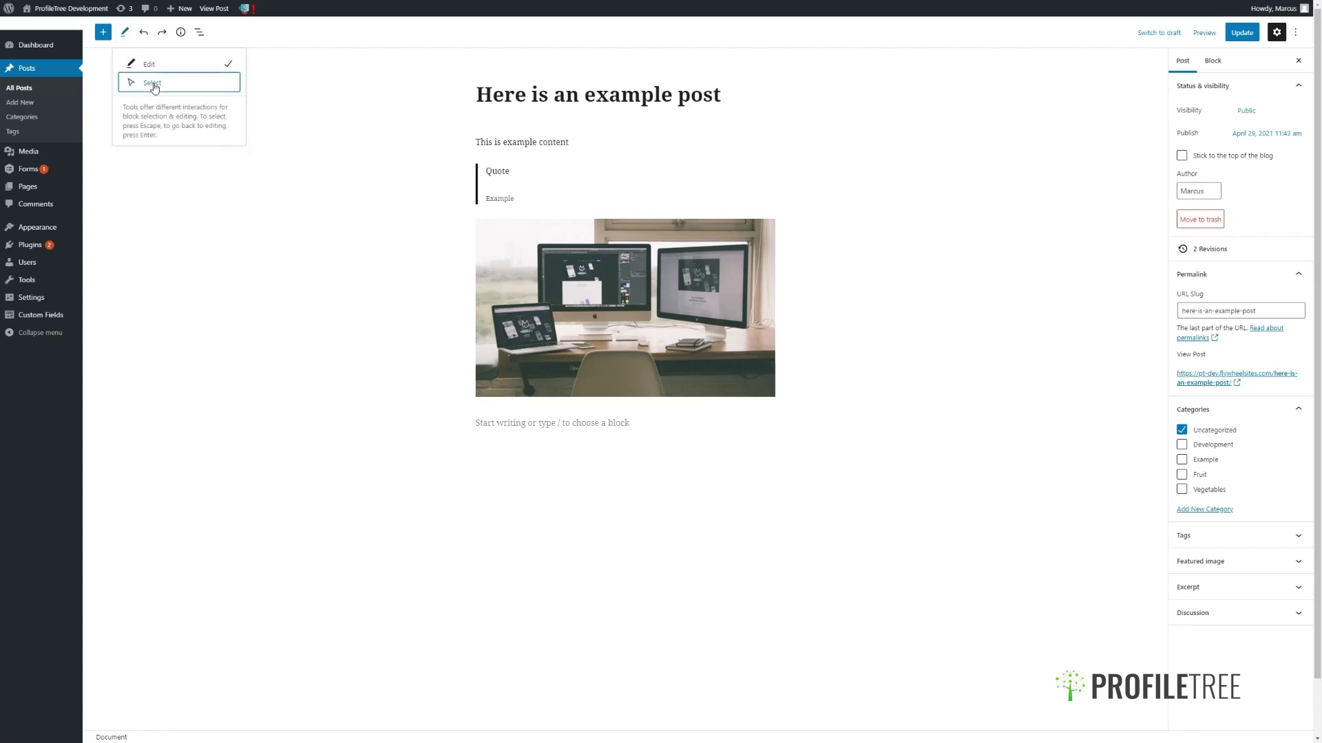
{"action": "left_click", "coordinate": [687, 291]}
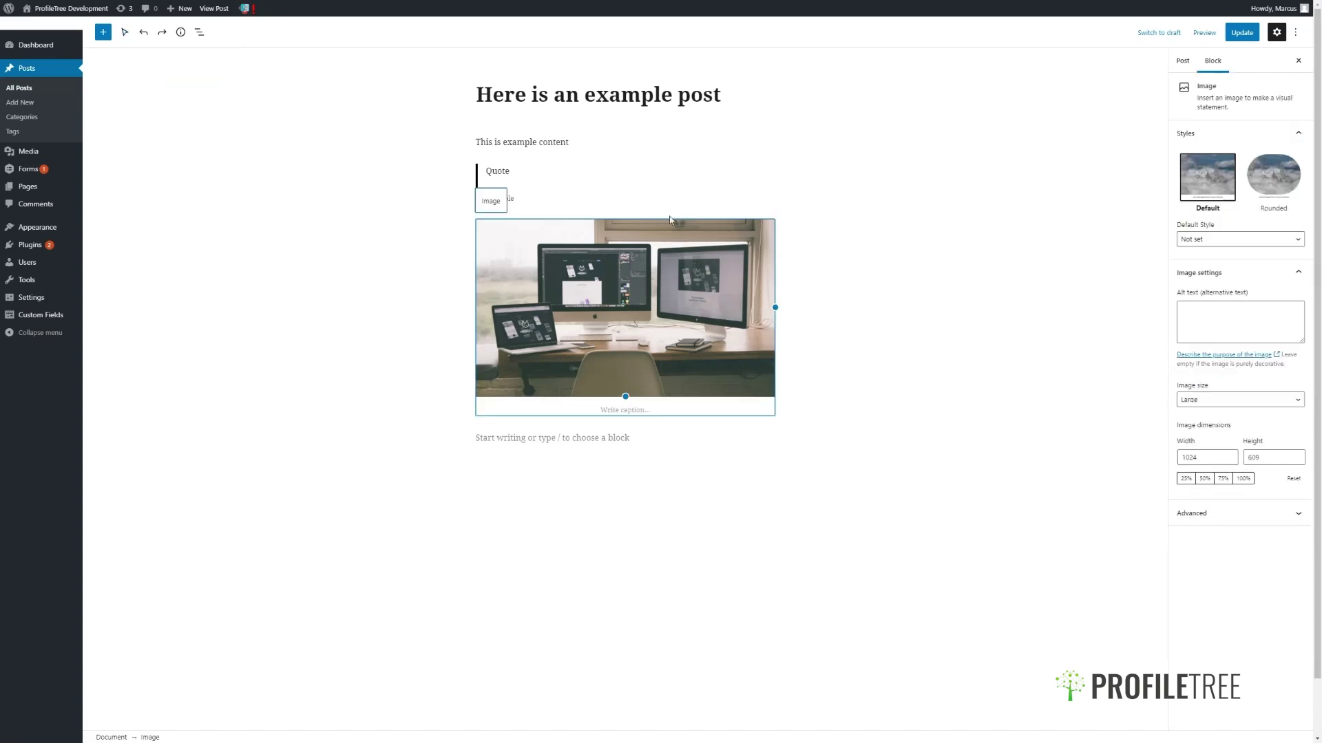
{"action": "left_click", "coordinate": [636, 201]}
{"action": "left_click", "coordinate": [640, 234]}
{"action": "left_click", "coordinate": [129, 40]}
{"action": "left_click", "coordinate": [139, 64]}
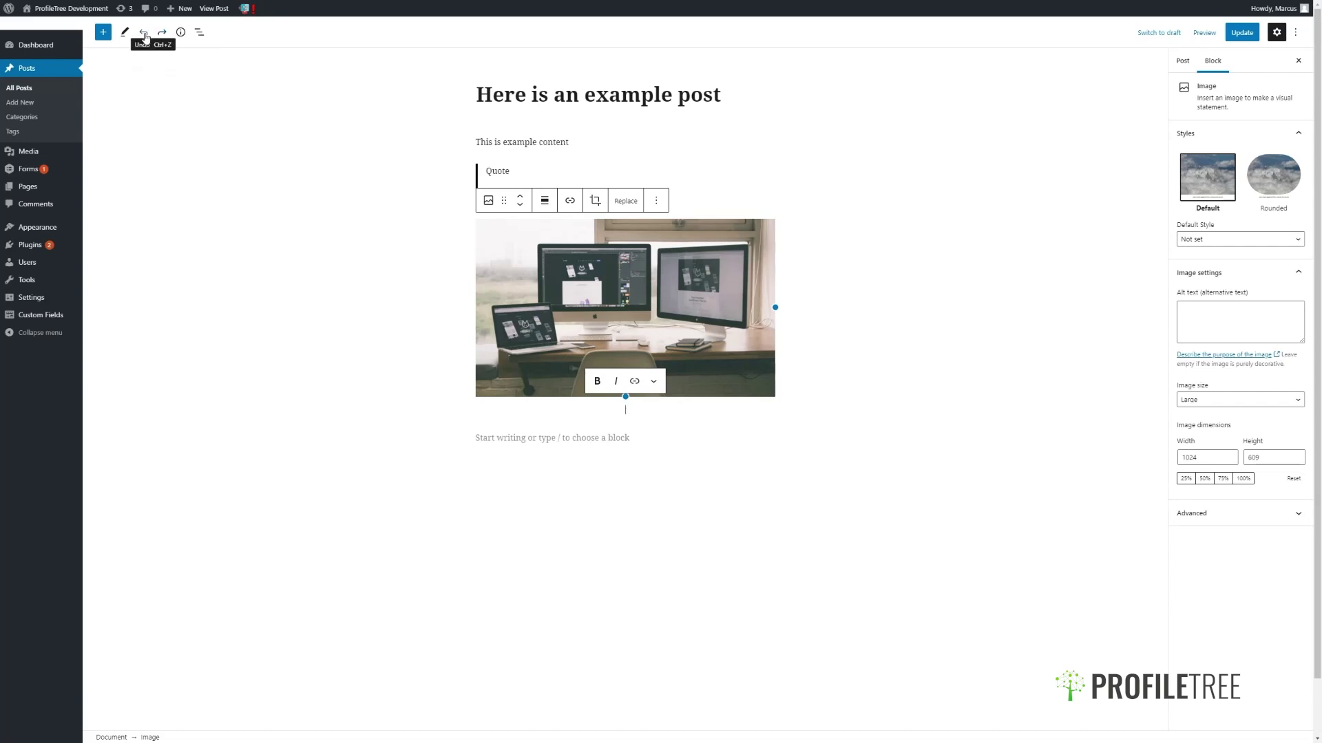
- Check the post's word and block counts, then show the List View block outline
{"action": "left_click", "coordinate": [181, 34]}
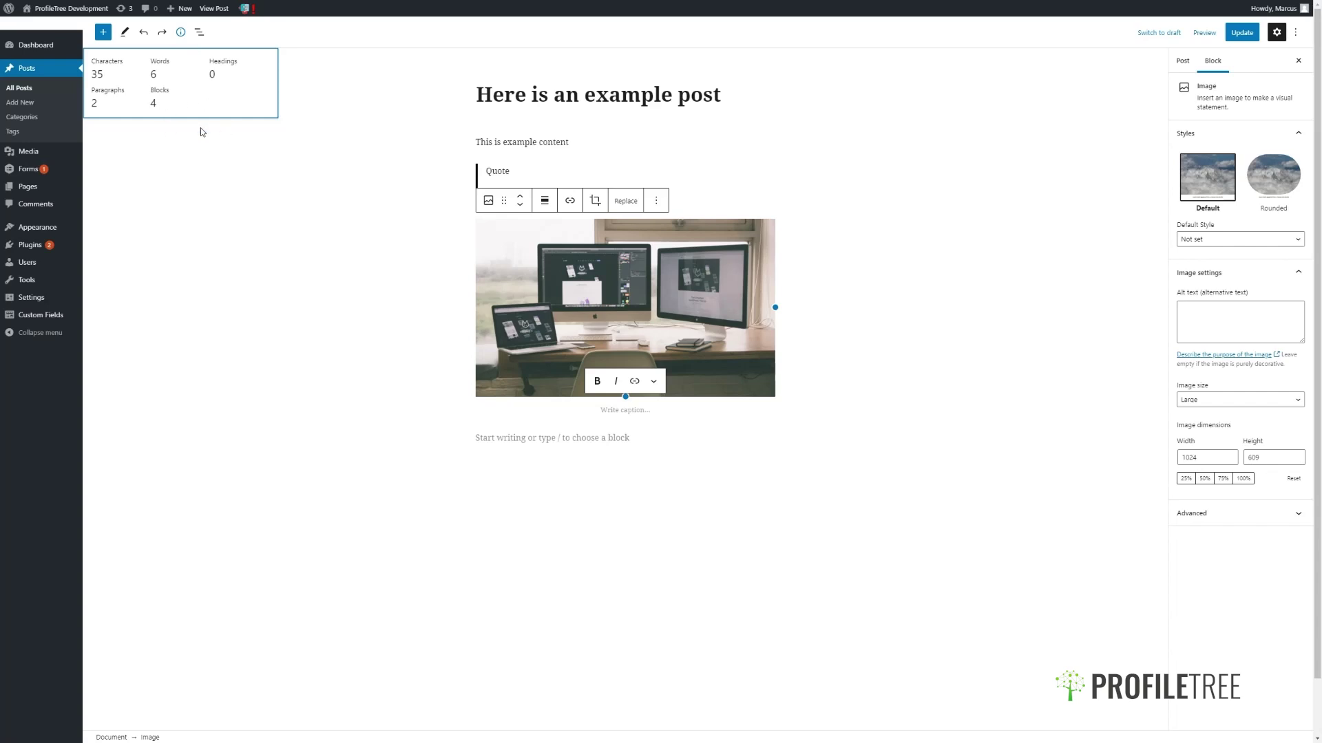
{"action": "left_click", "coordinate": [197, 36]}
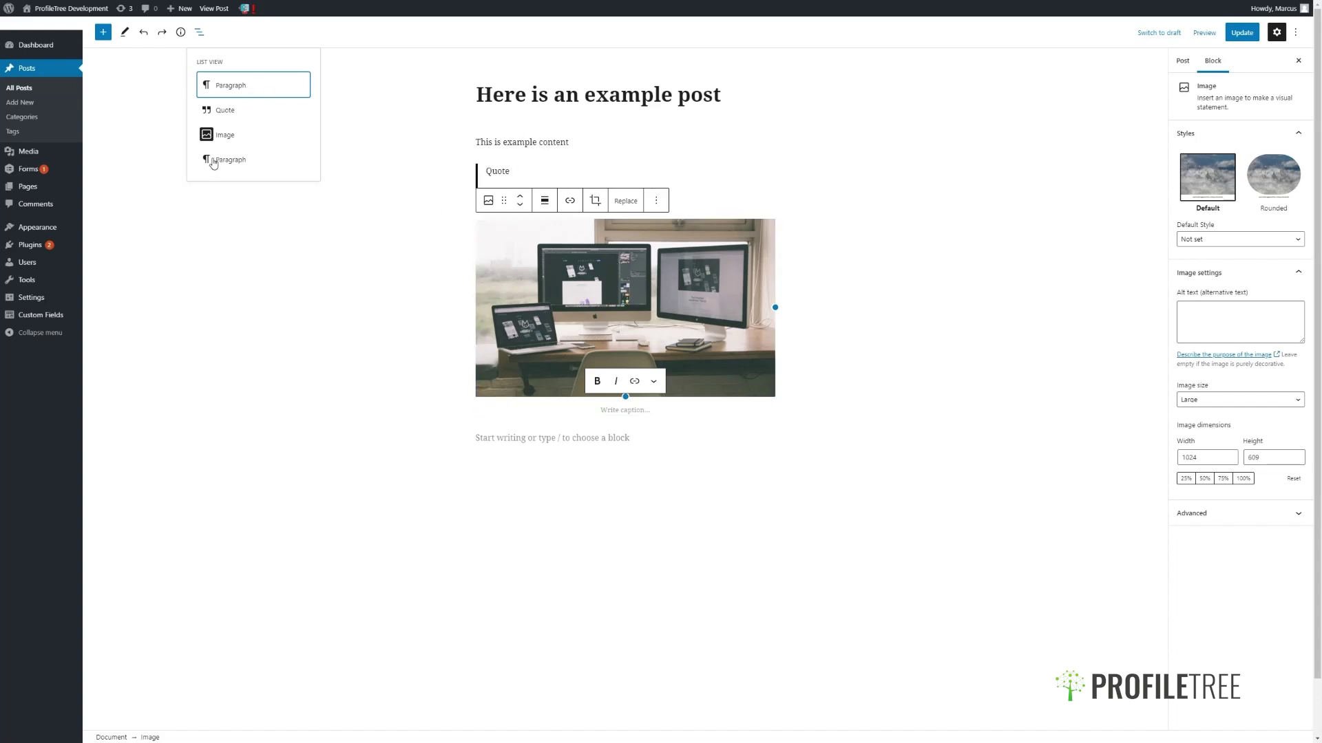
- Close List View and show Post settings: Public visibility, slug here-is-an-example-post, Uncategorized
{"action": "left_click", "coordinate": [200, 33]}
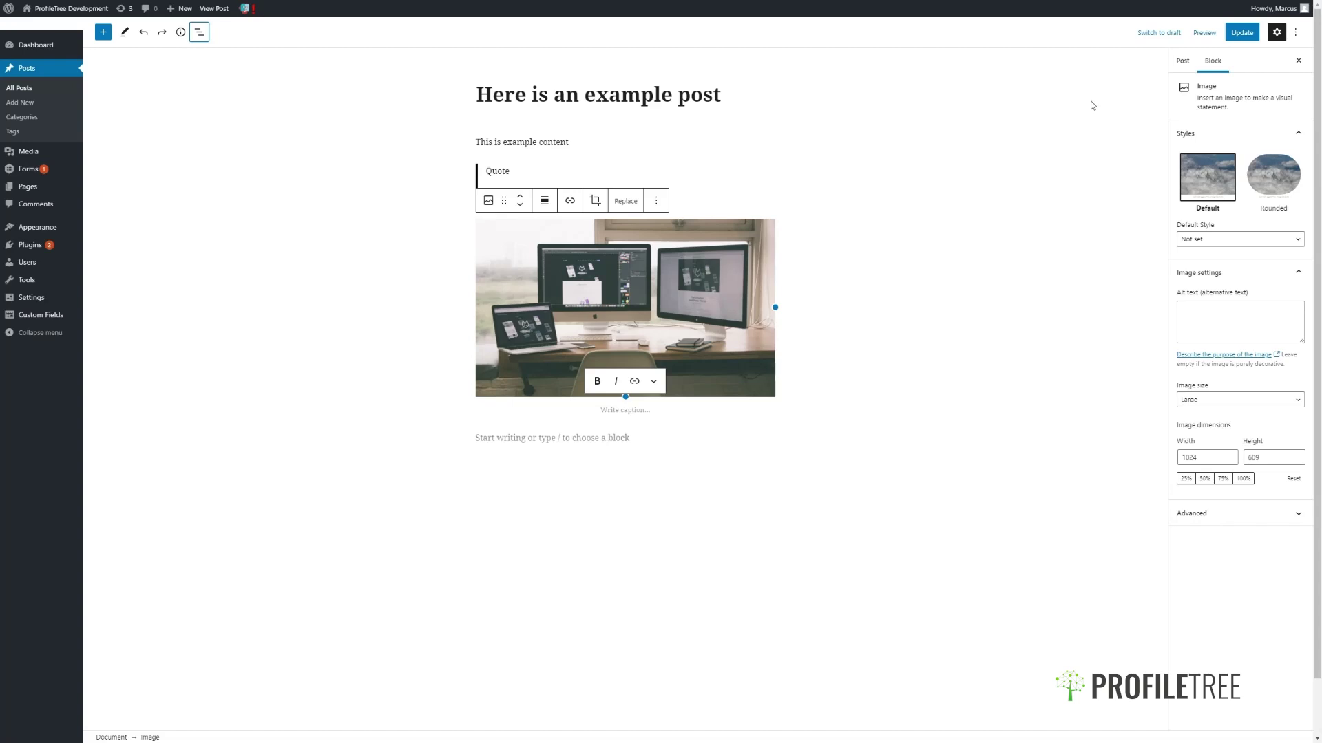
{"action": "left_click", "coordinate": [1183, 61]}
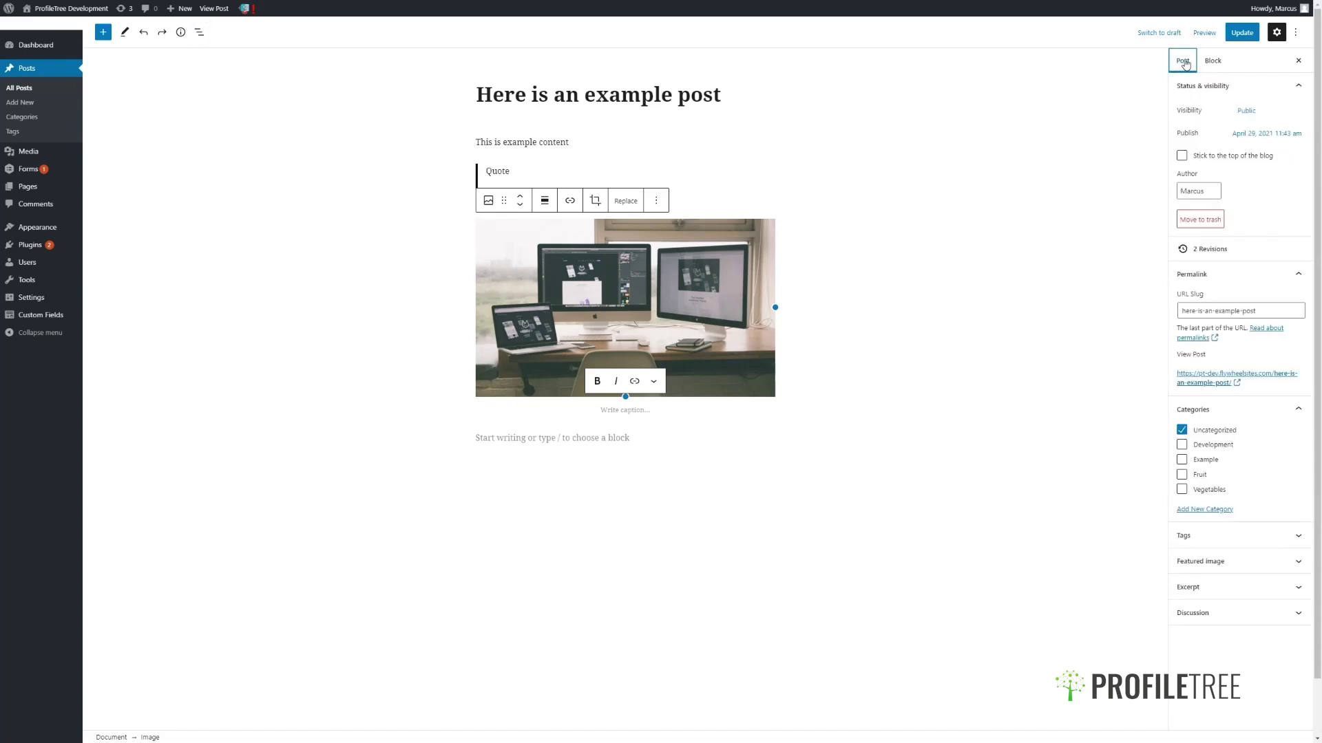